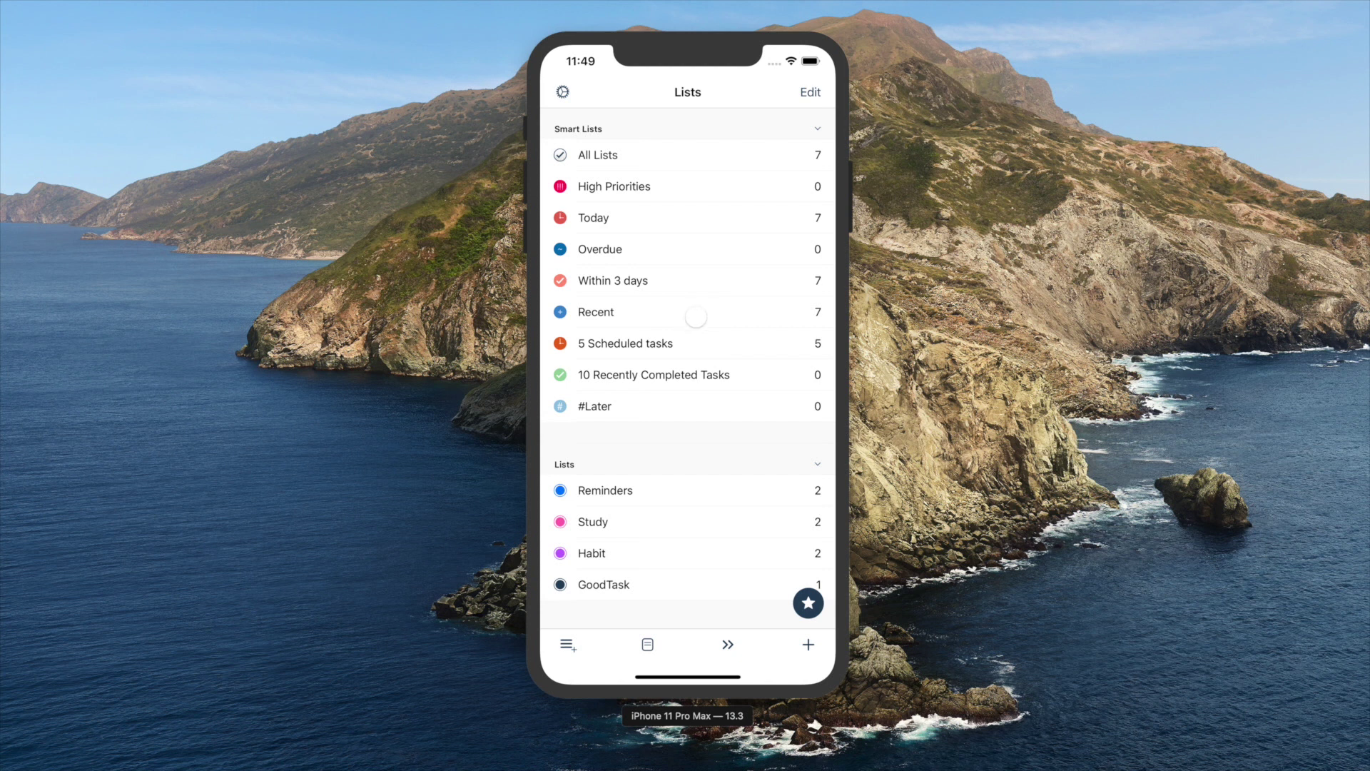
Step: Scroll the lists, then bring up the add-list choices and dismiss them without adding anything
drag(699, 373, 692, 263)
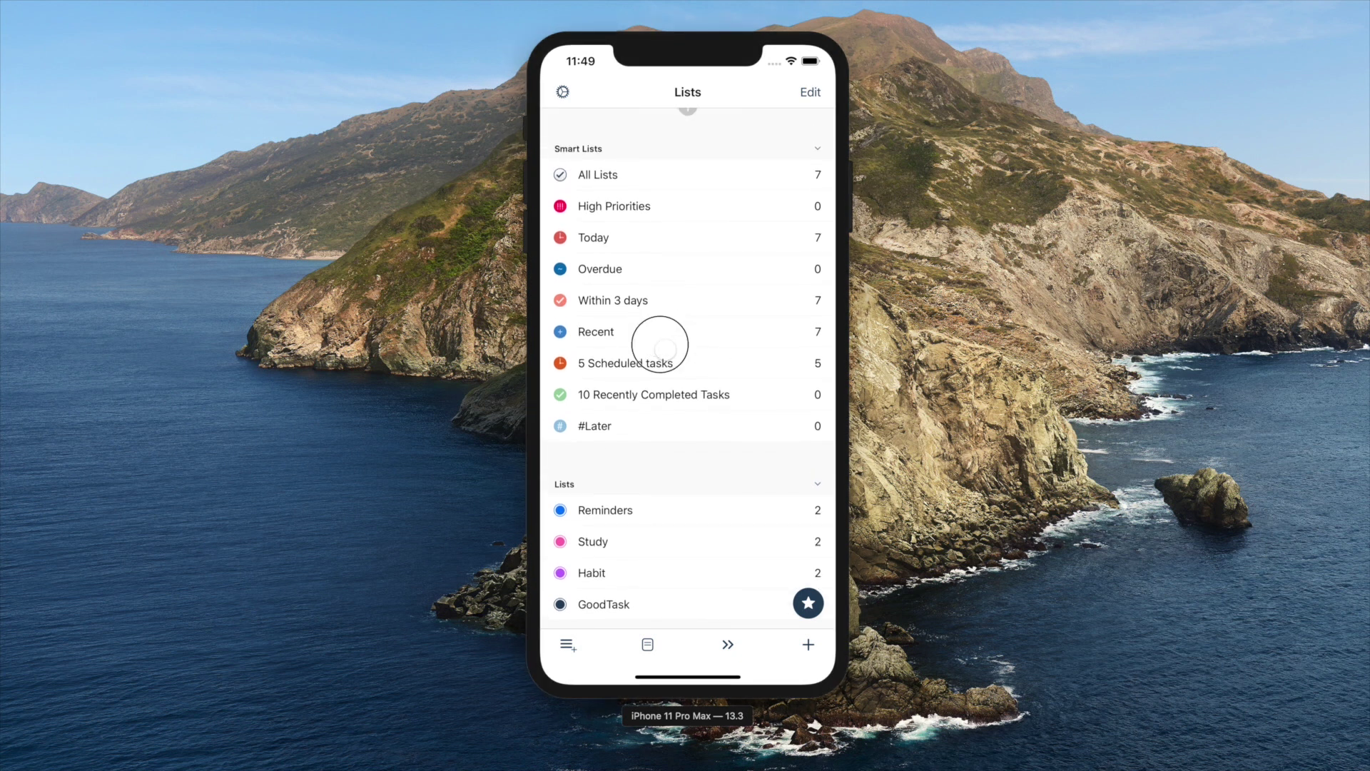
drag(661, 305, 661, 304)
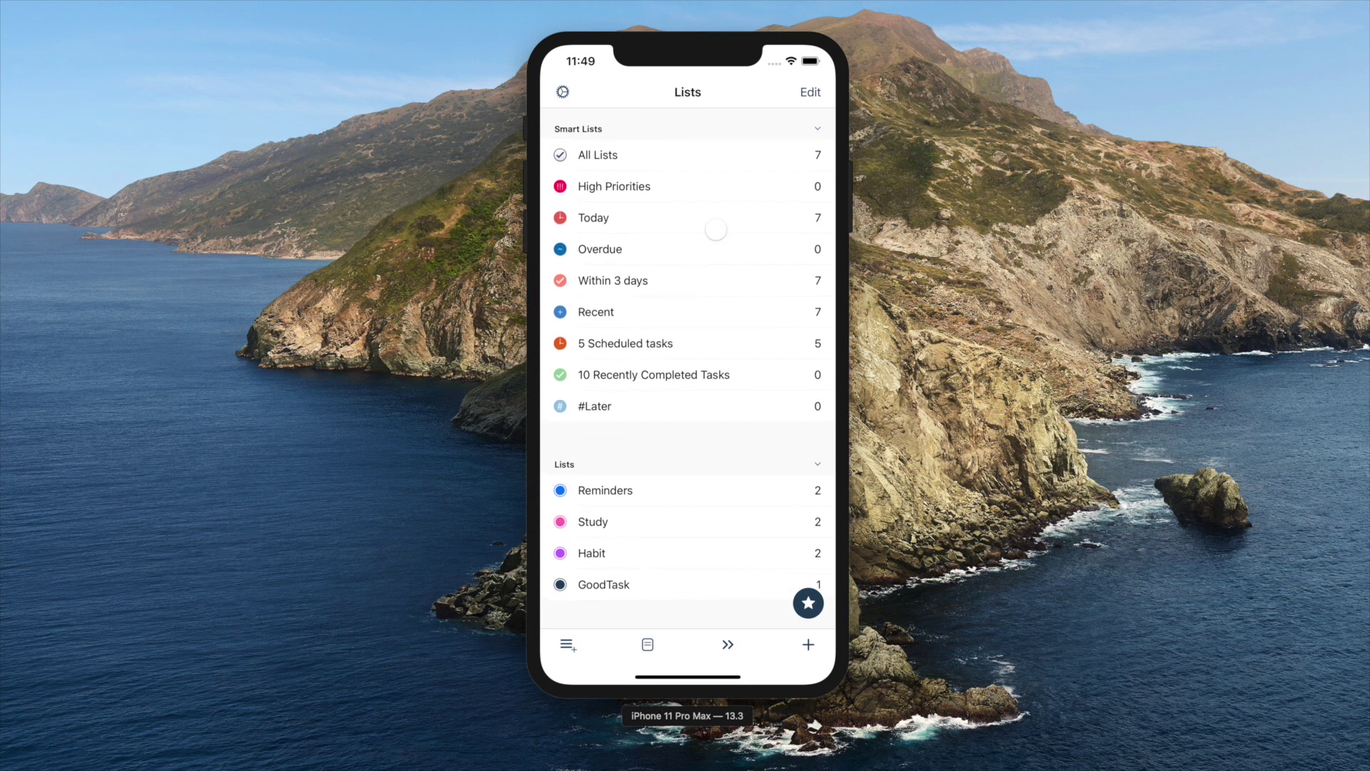
click(568, 646)
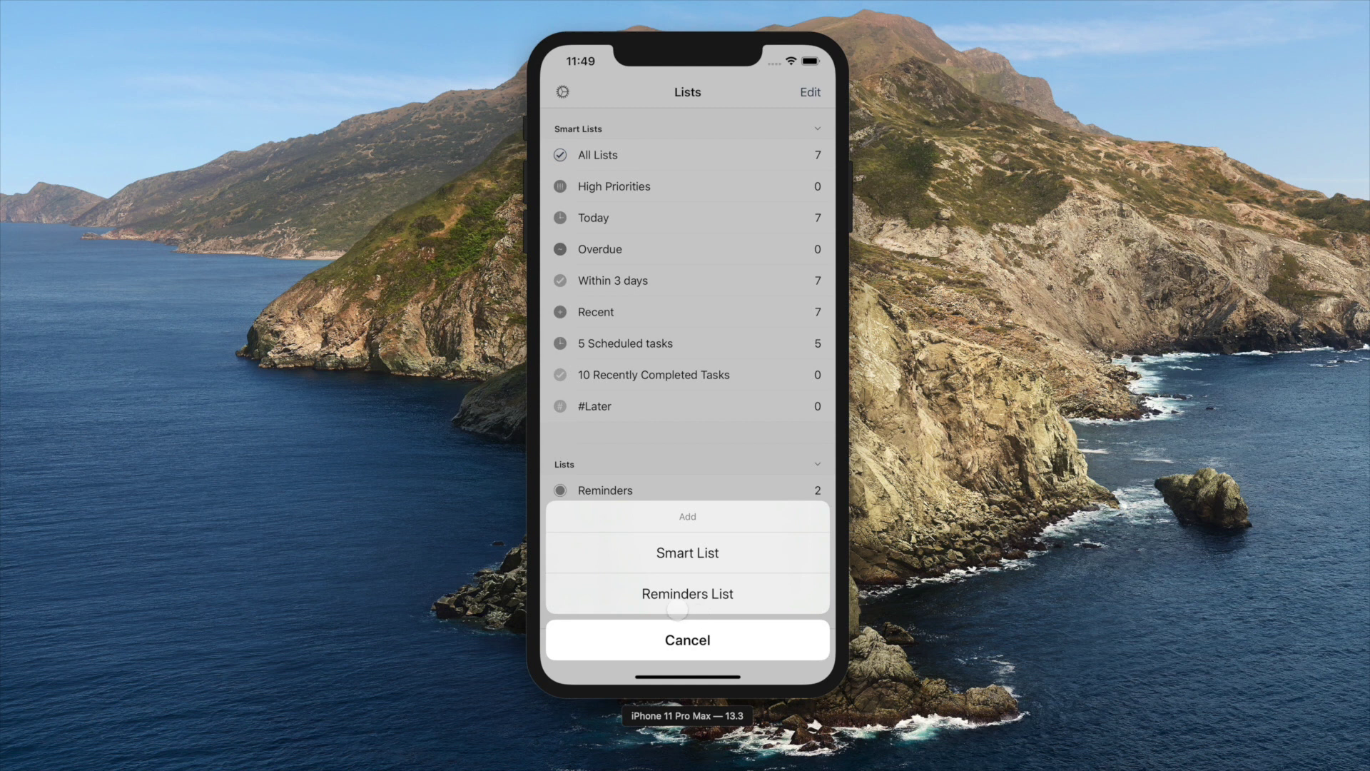
click(696, 648)
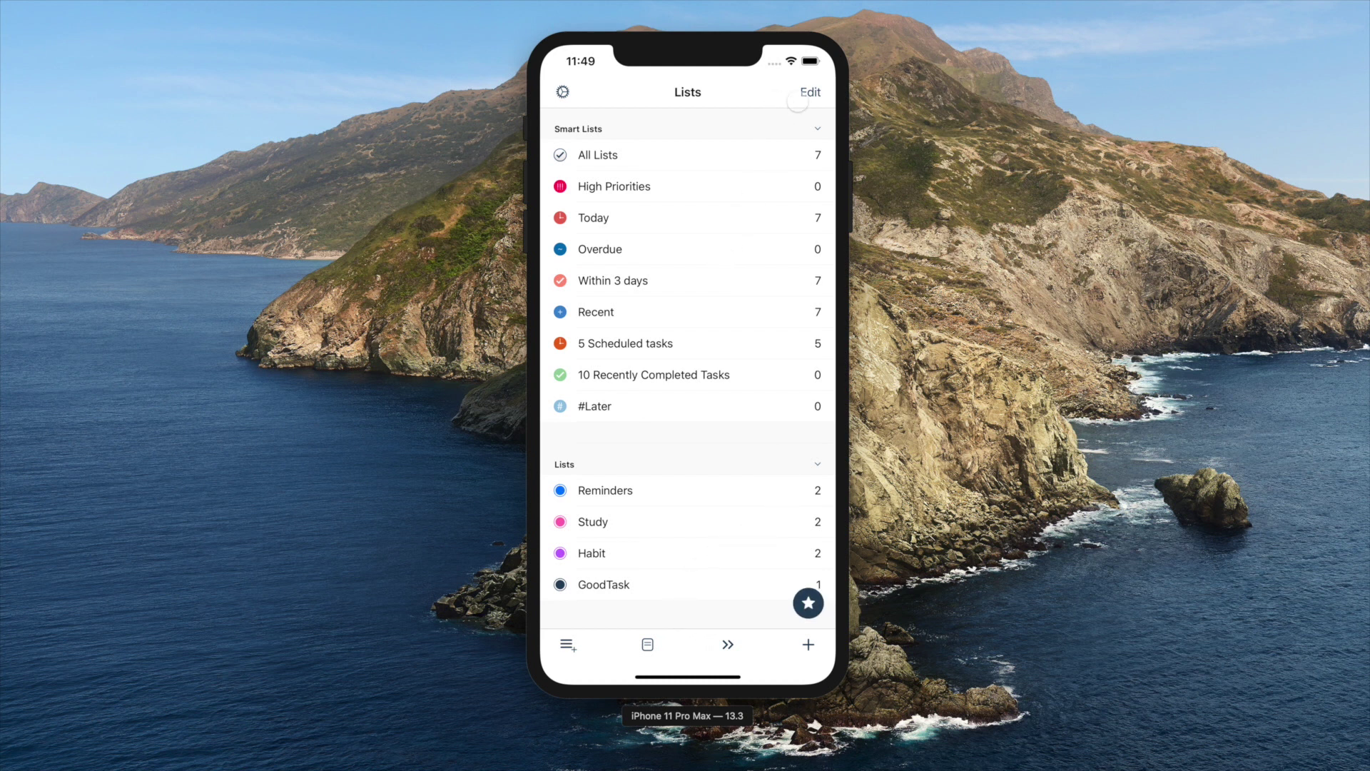
Step: Toggle list editing on and off, collapse Smart Lists and Lists, then re-expand Smart Lists
click(820, 101)
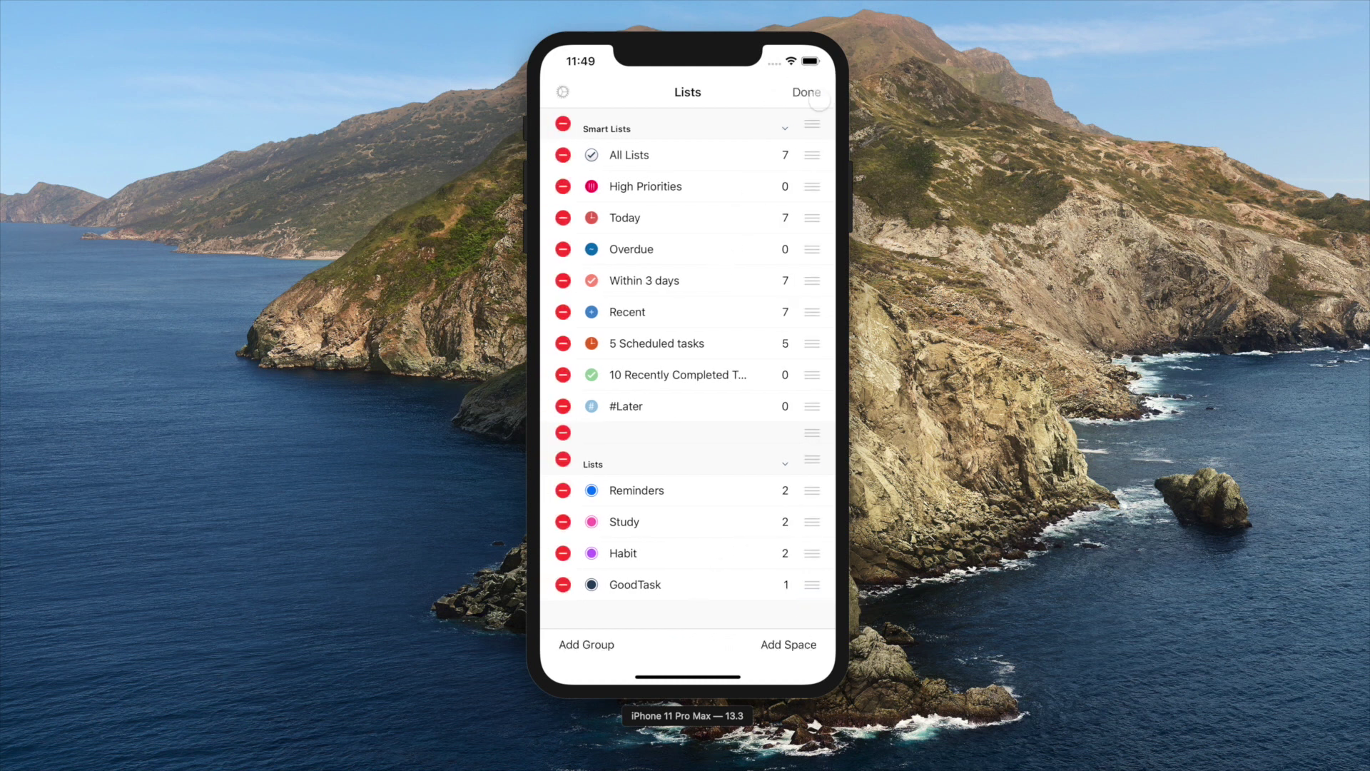
click(819, 101)
click(817, 129)
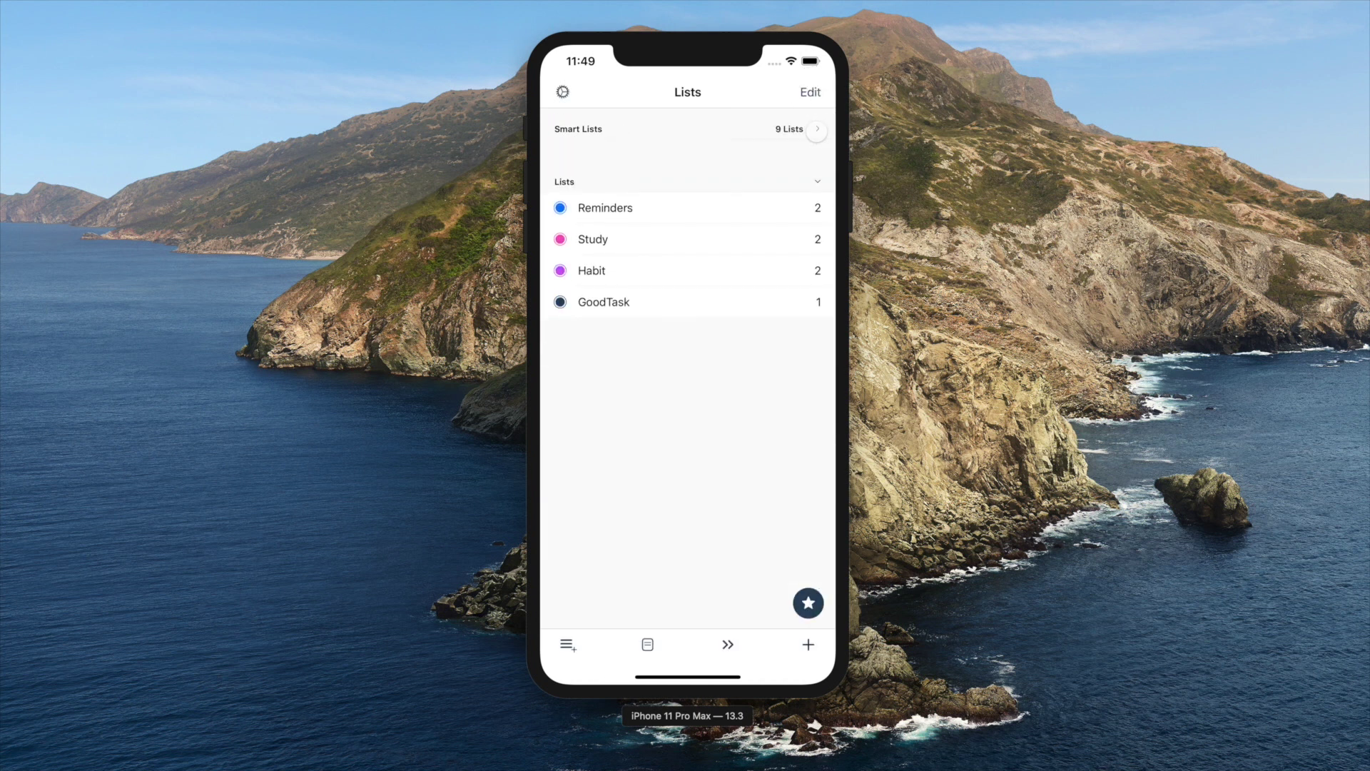
click(794, 187)
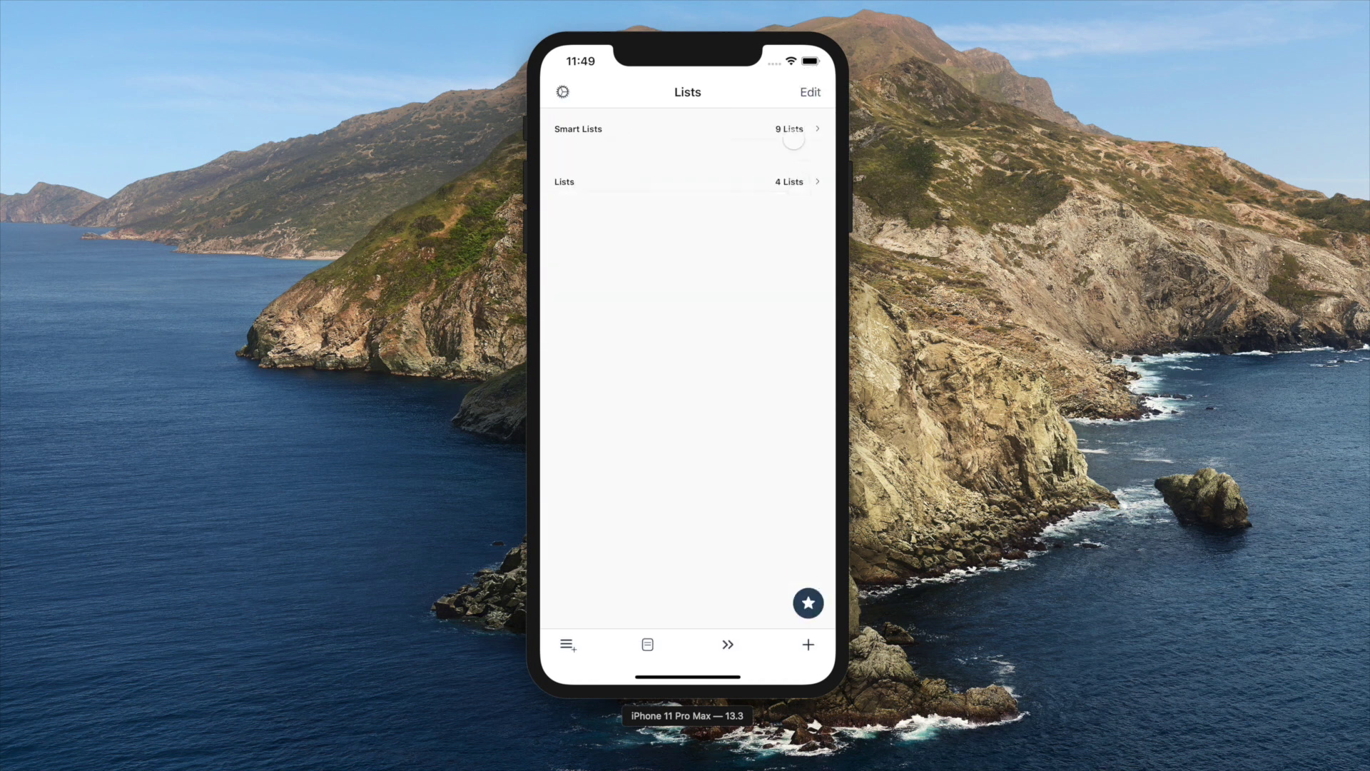
click(783, 133)
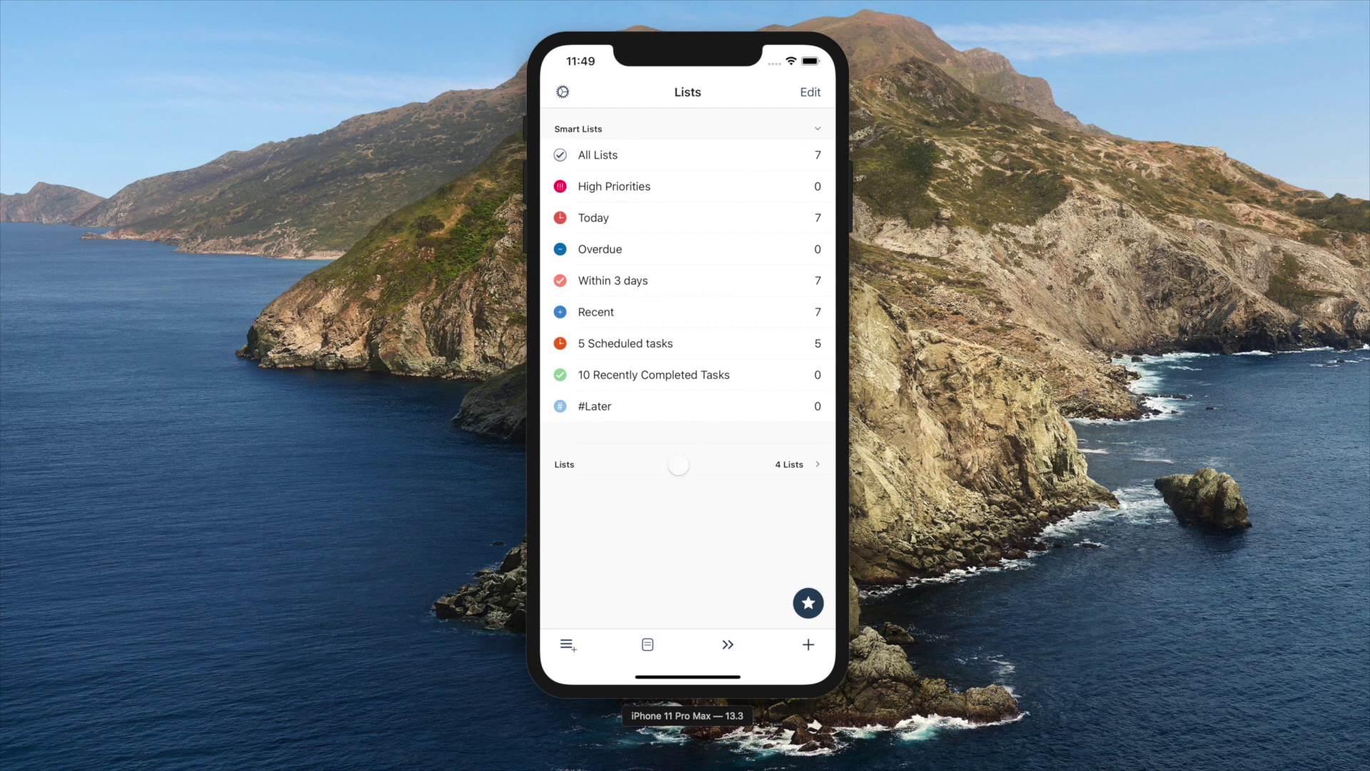
Step: Re-expand Lists and start a new smart list from the #Later recommendation preset
click(674, 473)
click(571, 647)
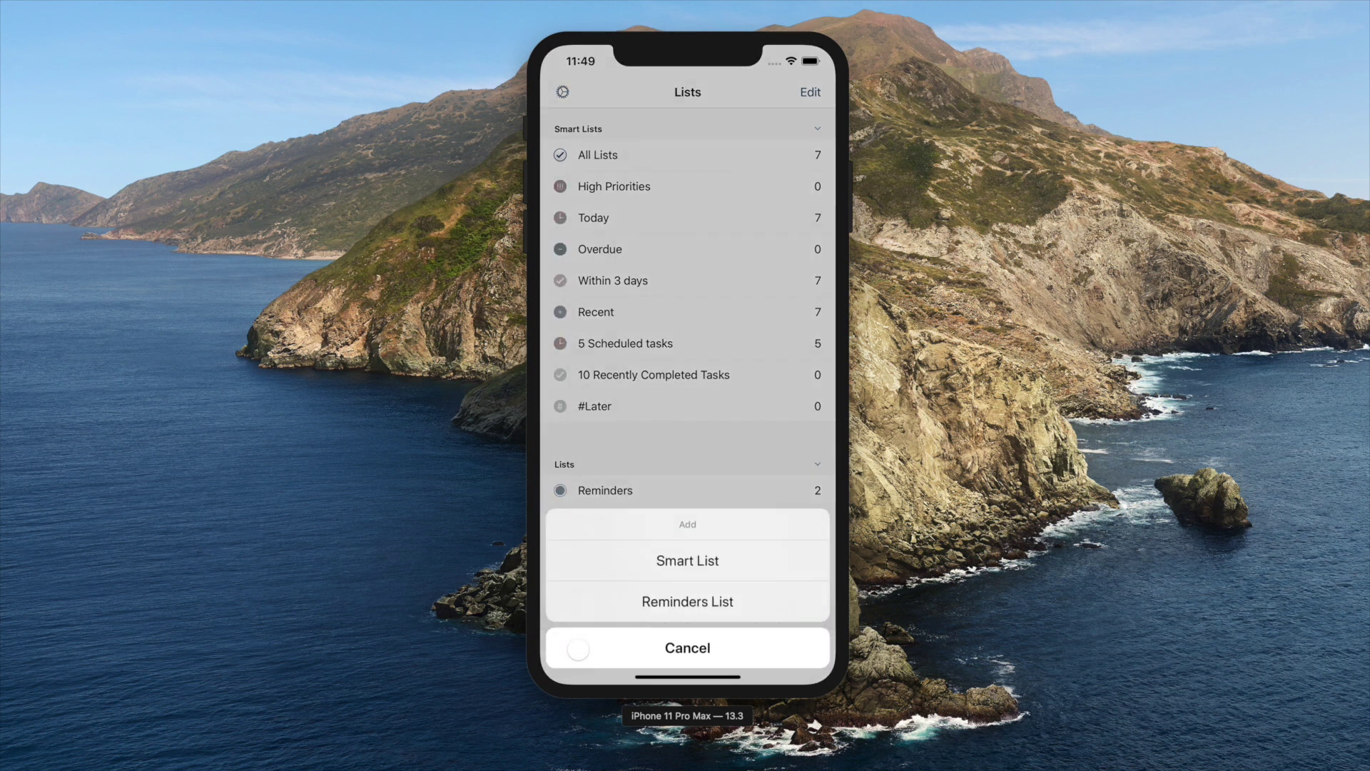
click(604, 564)
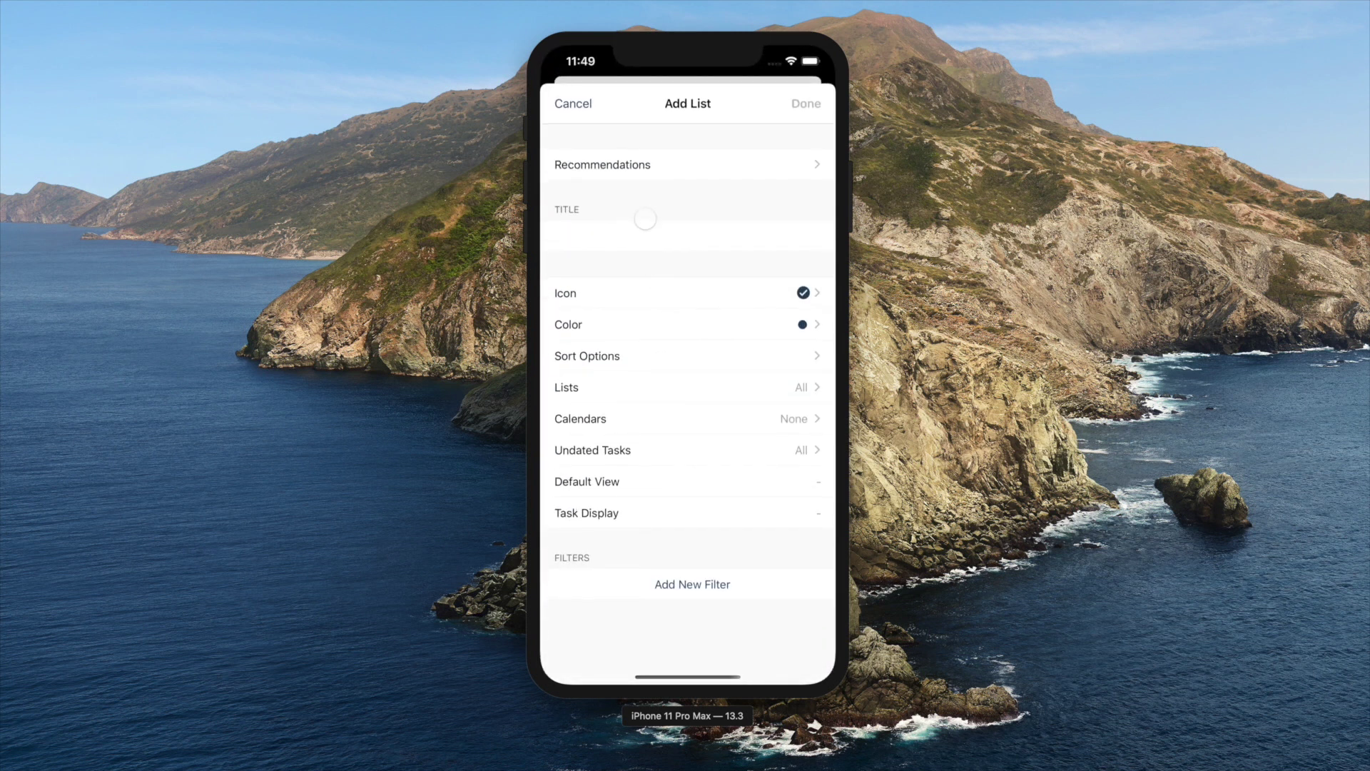
click(633, 172)
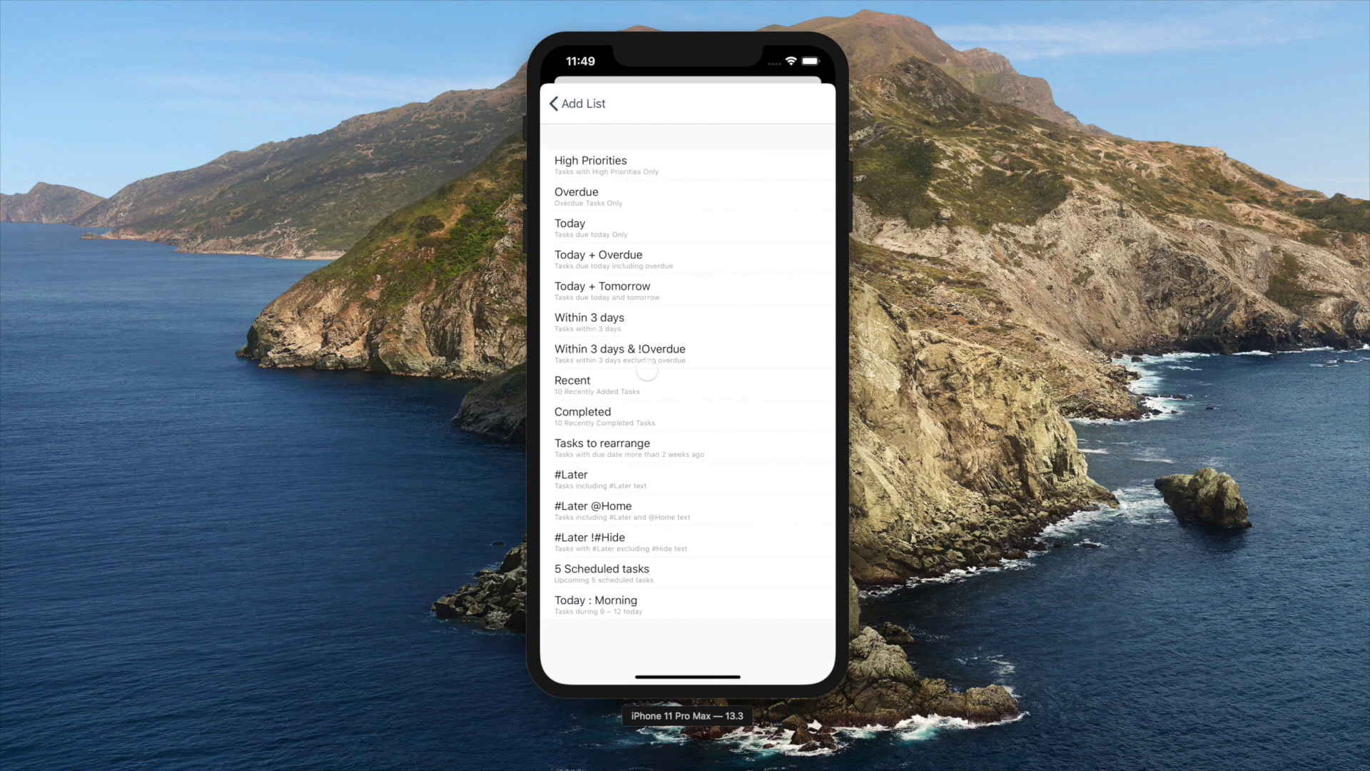
drag(646, 370, 652, 285)
click(605, 480)
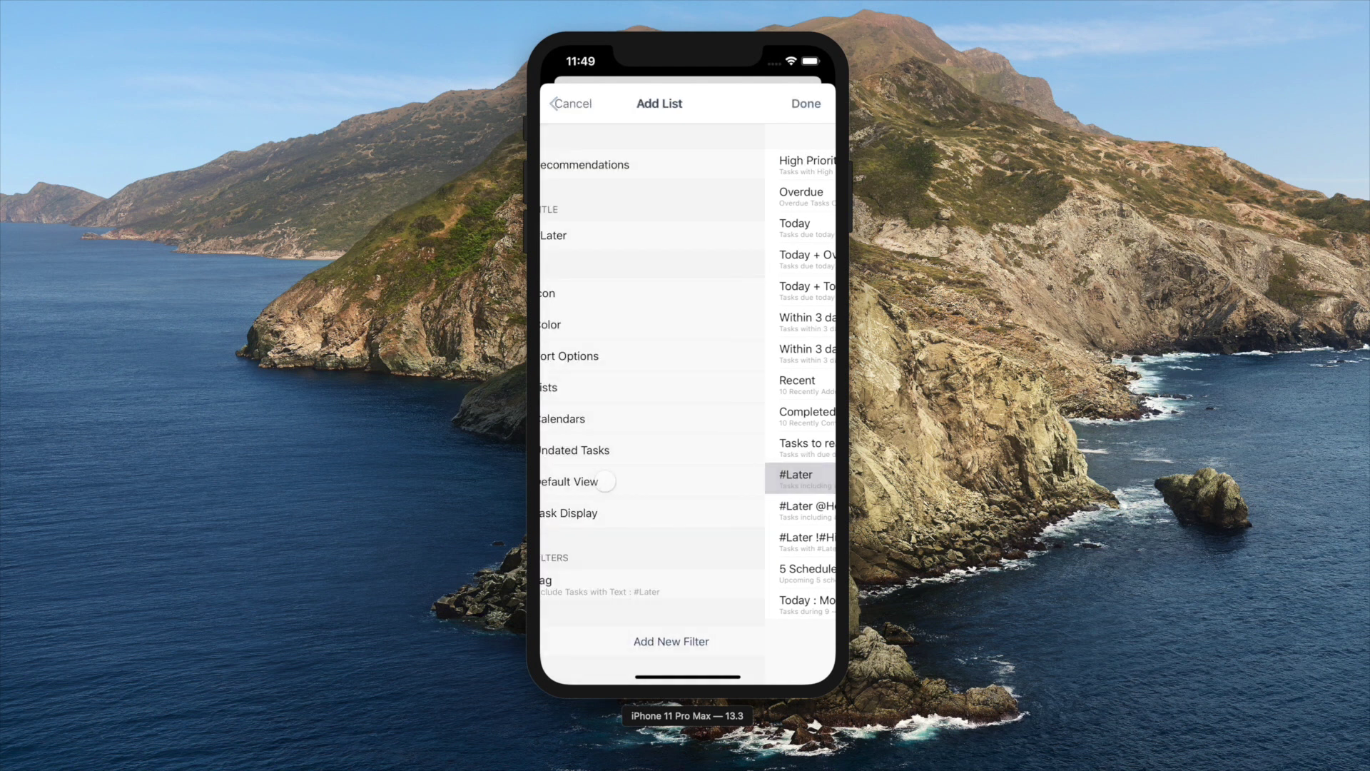
Step: Check the #Later title, then browse the list's icon and colour choices
click(619, 239)
click(621, 293)
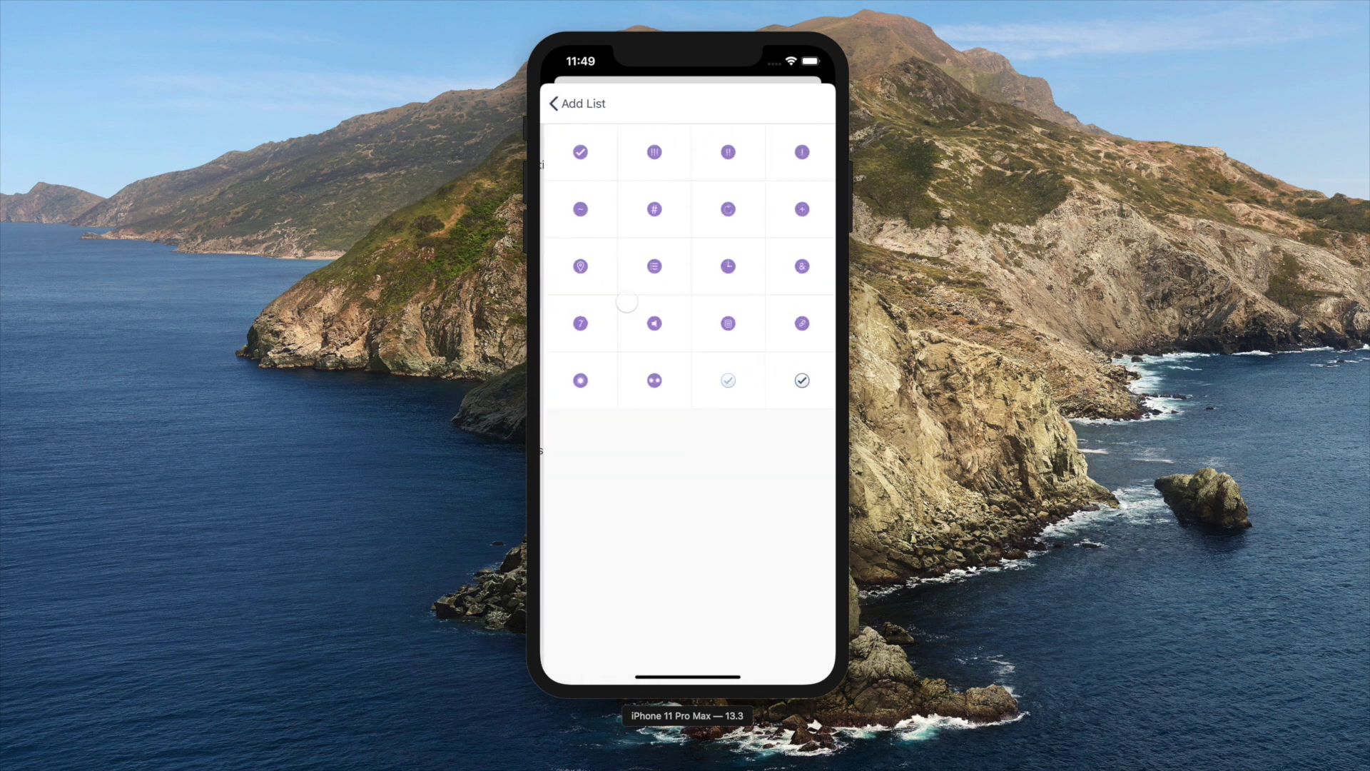
click(571, 102)
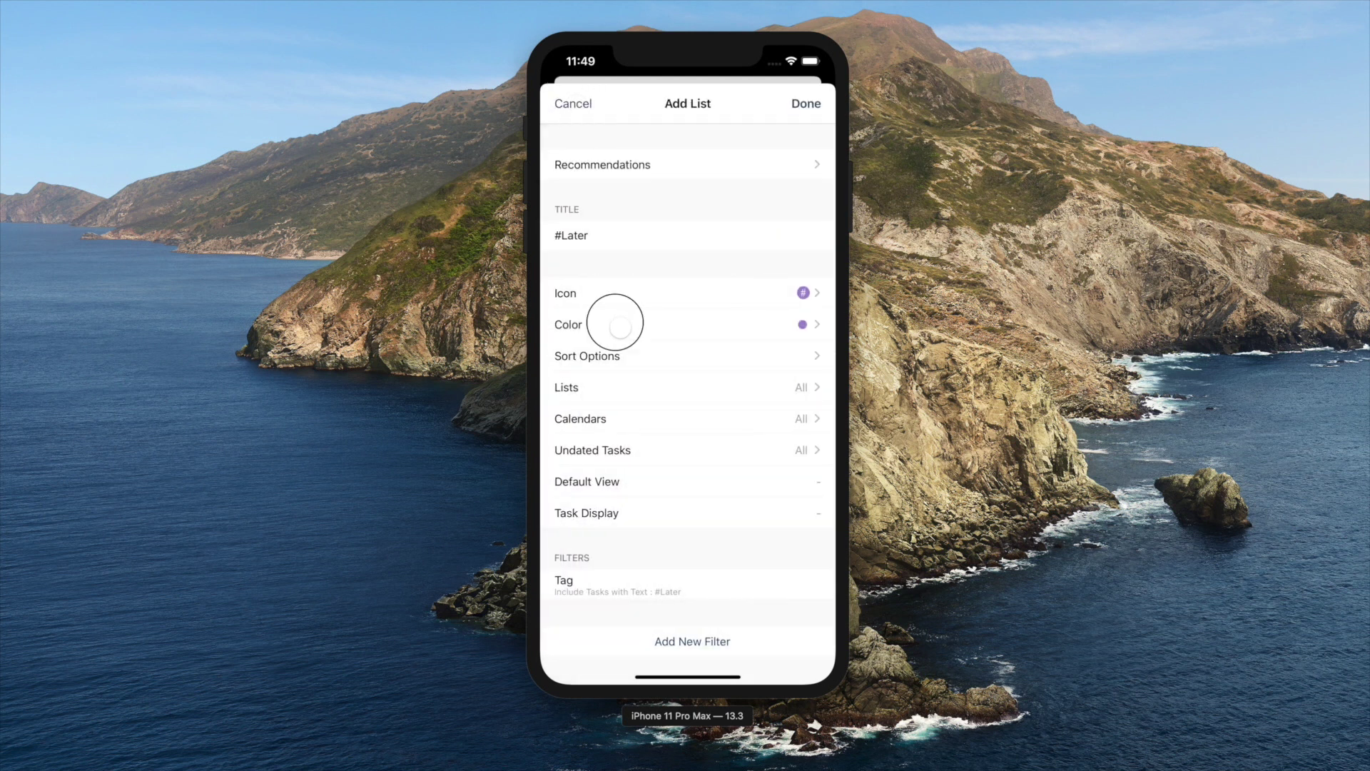
click(618, 318)
click(573, 104)
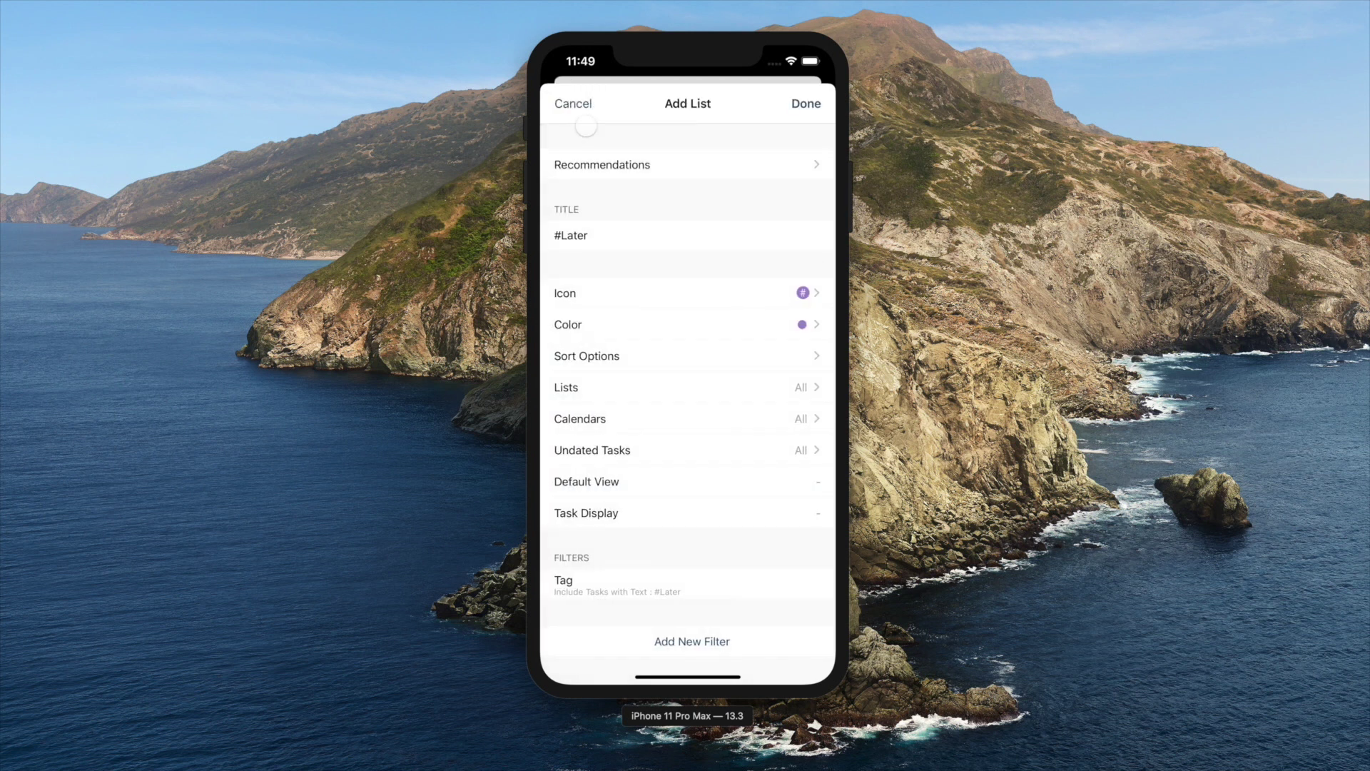
click(614, 360)
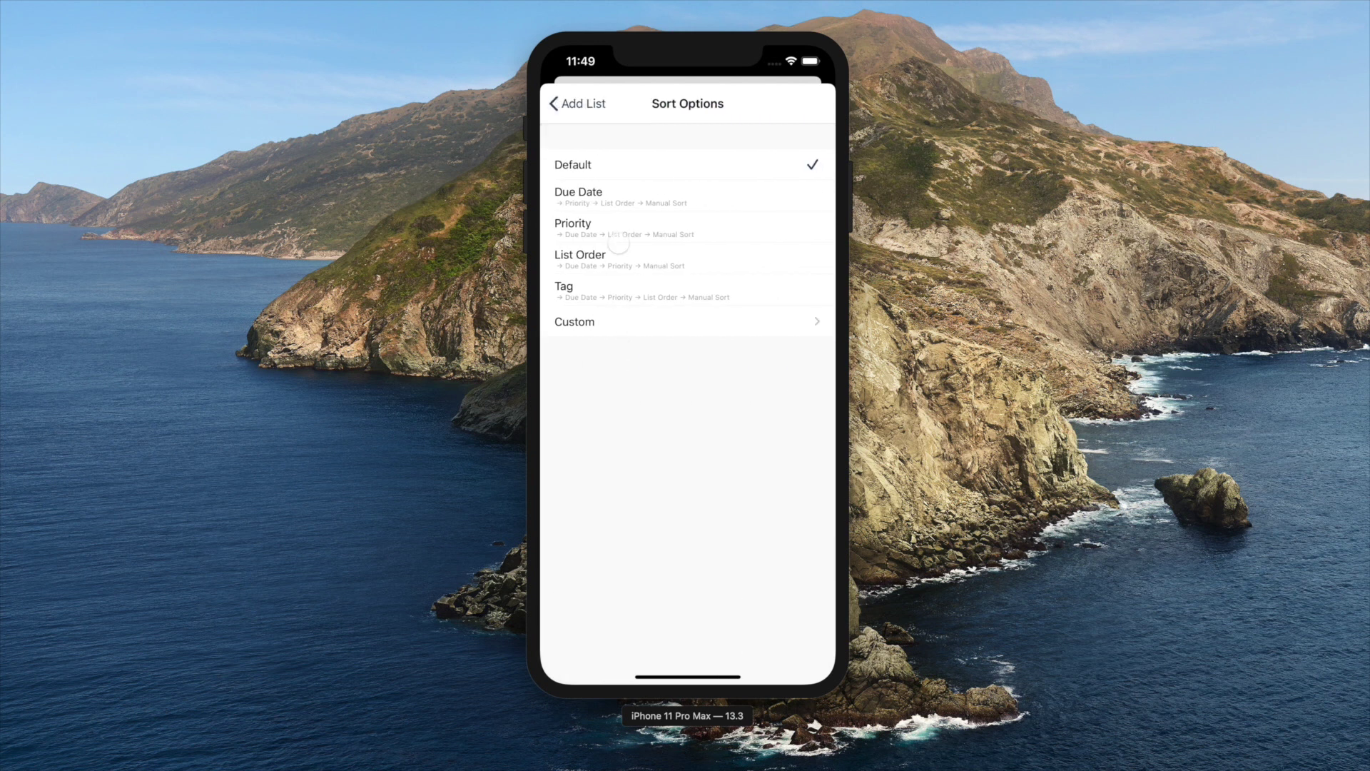
click(592, 104)
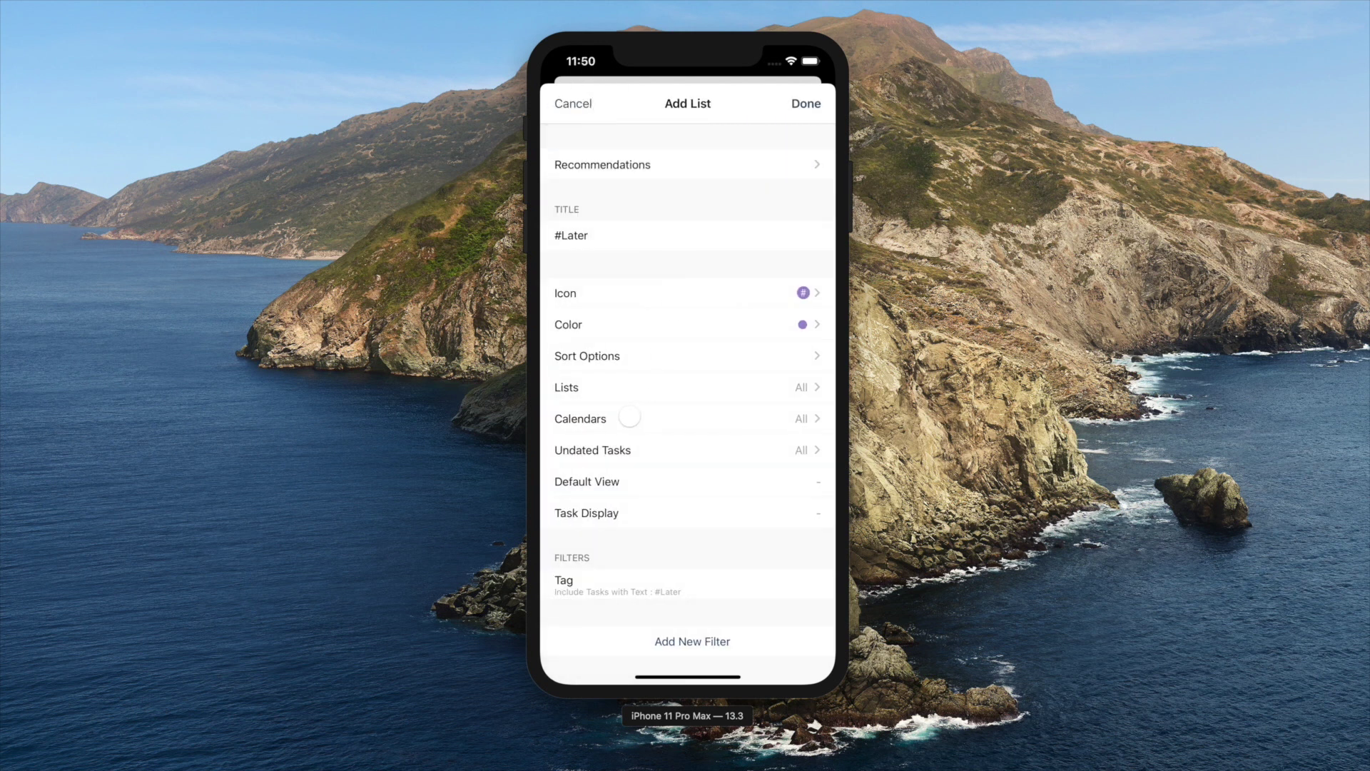
drag(647, 460, 651, 382)
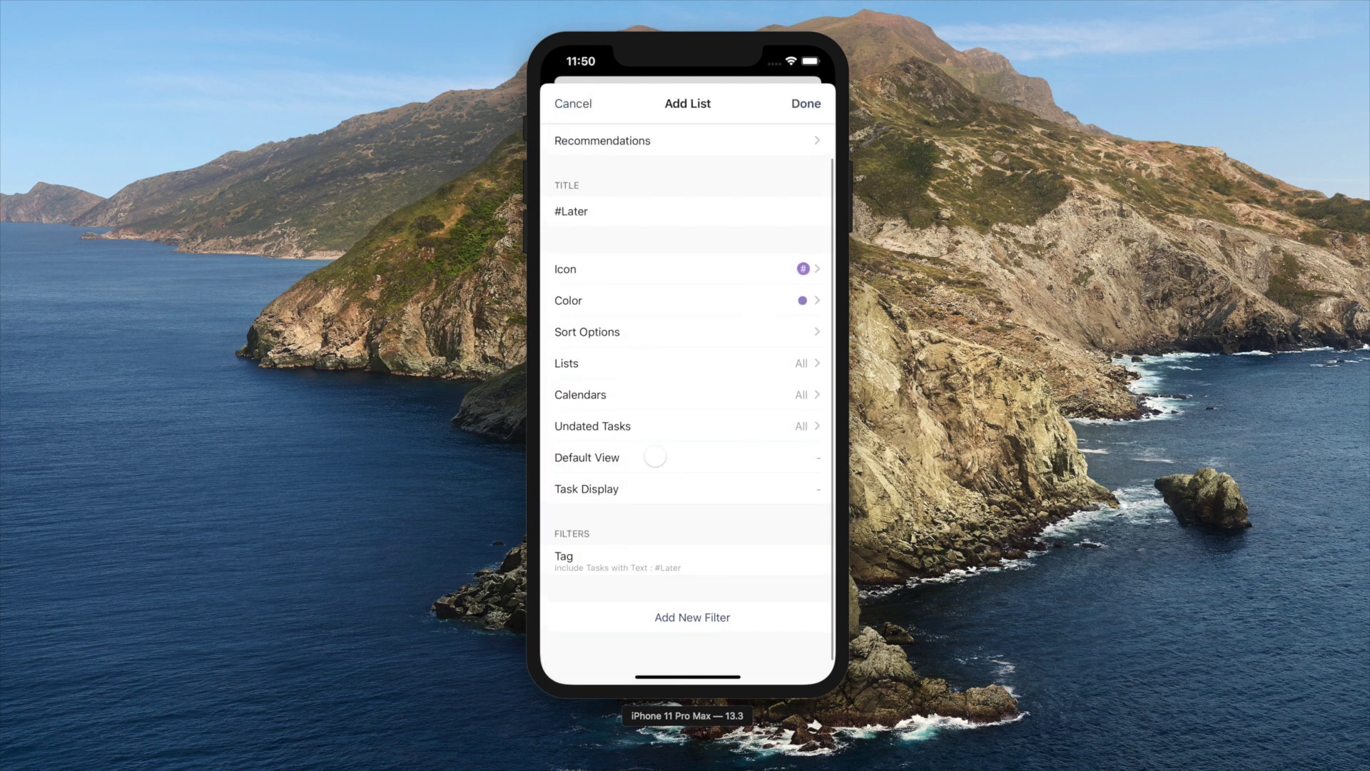
click(658, 422)
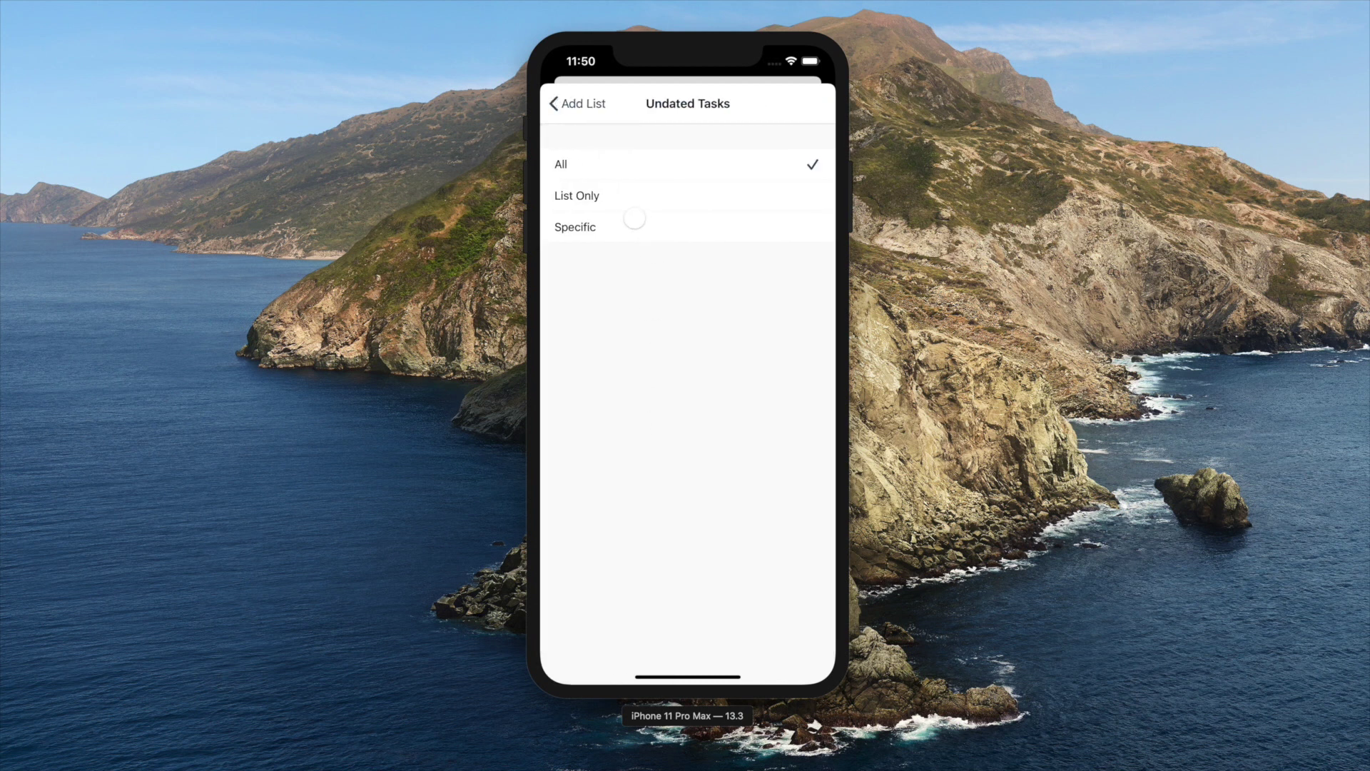
click(629, 203)
click(638, 228)
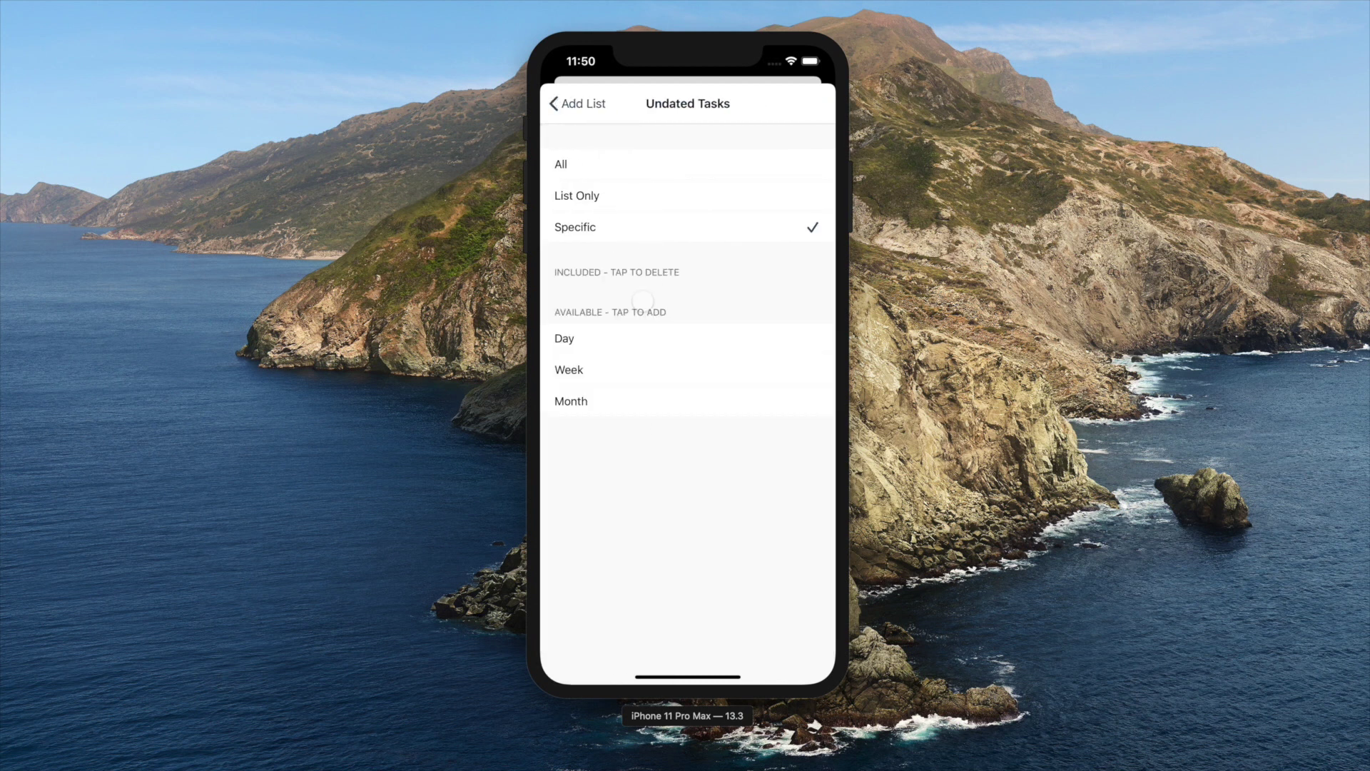
click(617, 346)
click(615, 376)
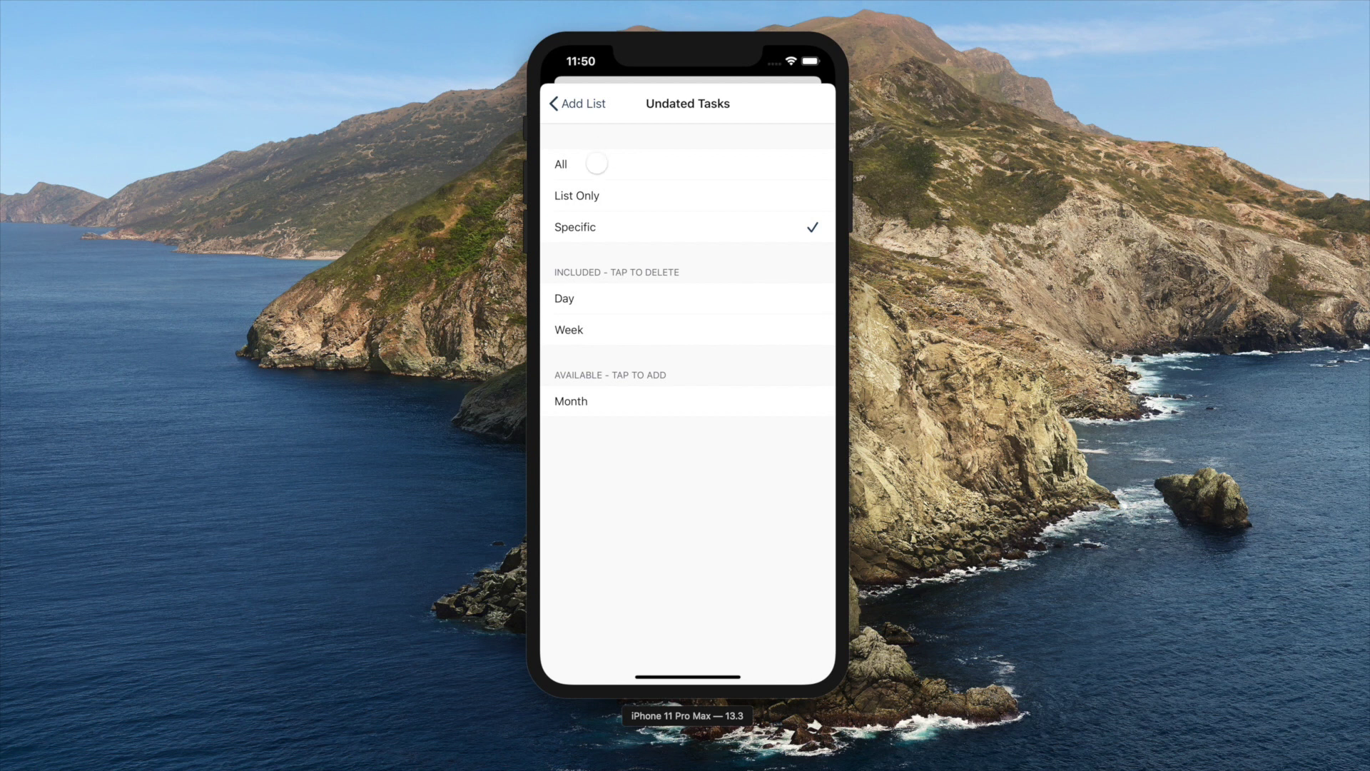
click(597, 168)
click(581, 104)
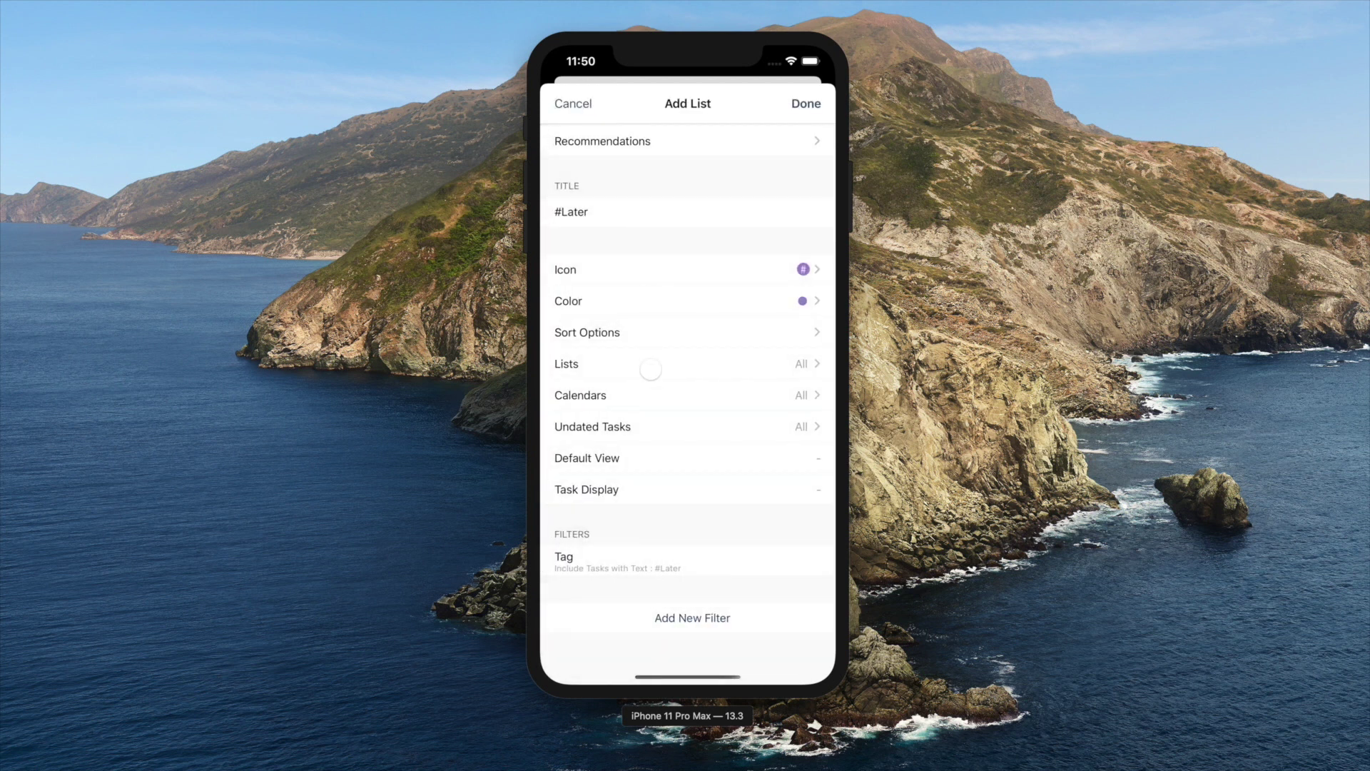
Step: Set the list's Default View to None and leave Task Display unchanged
click(626, 462)
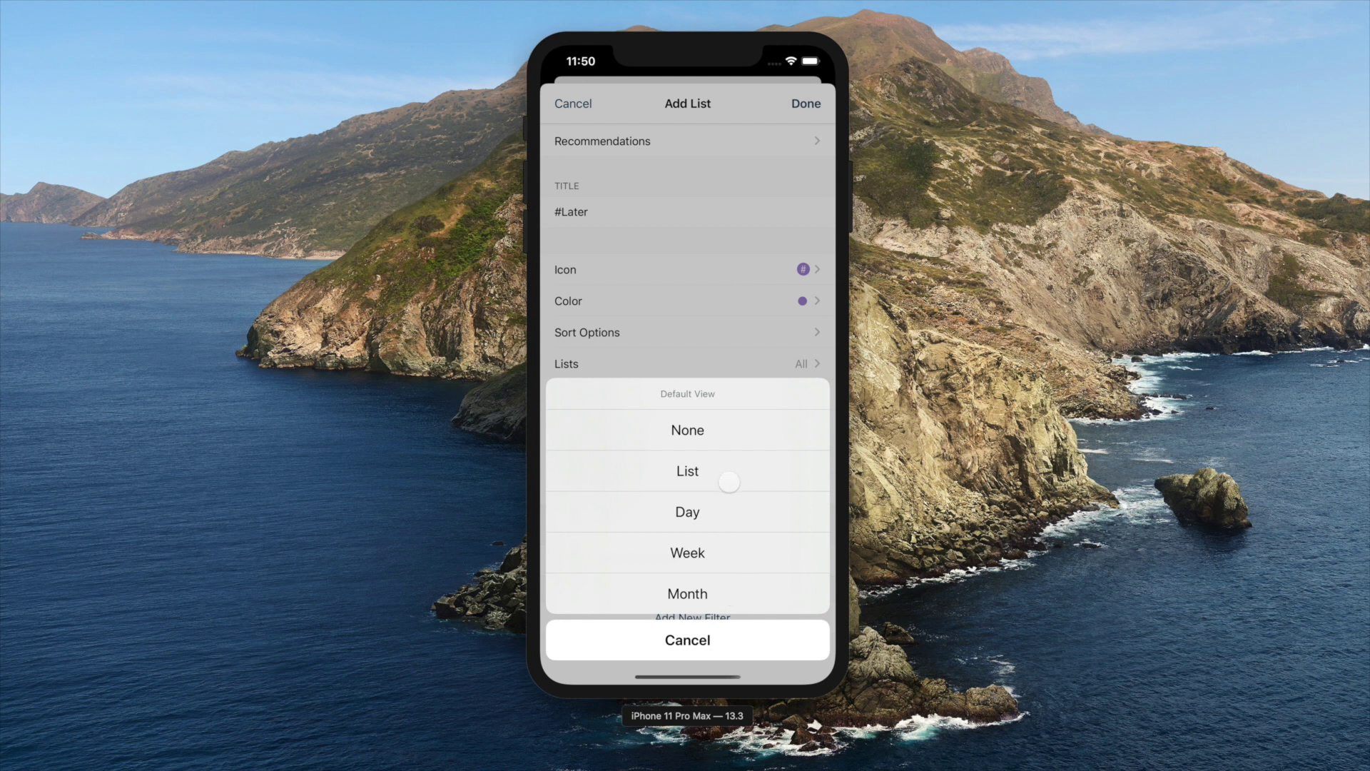
click(723, 437)
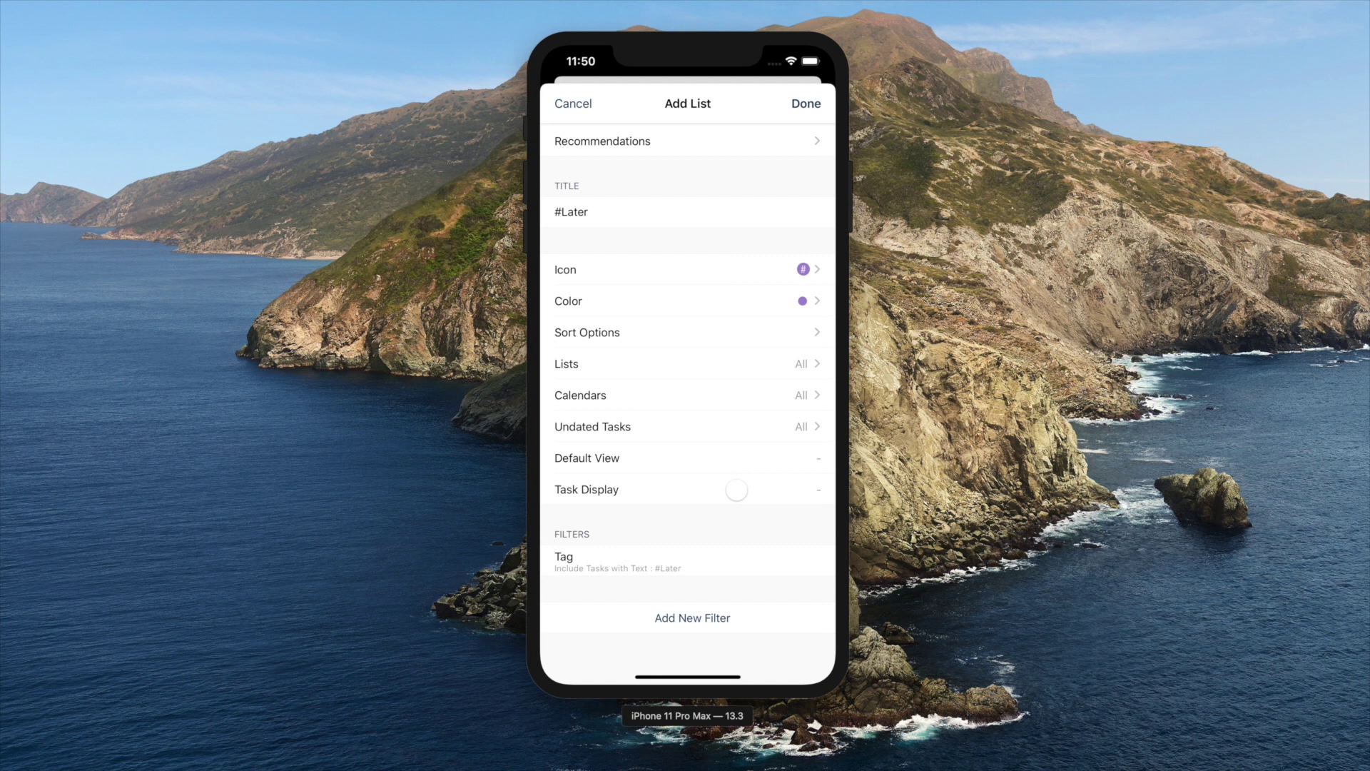
click(737, 490)
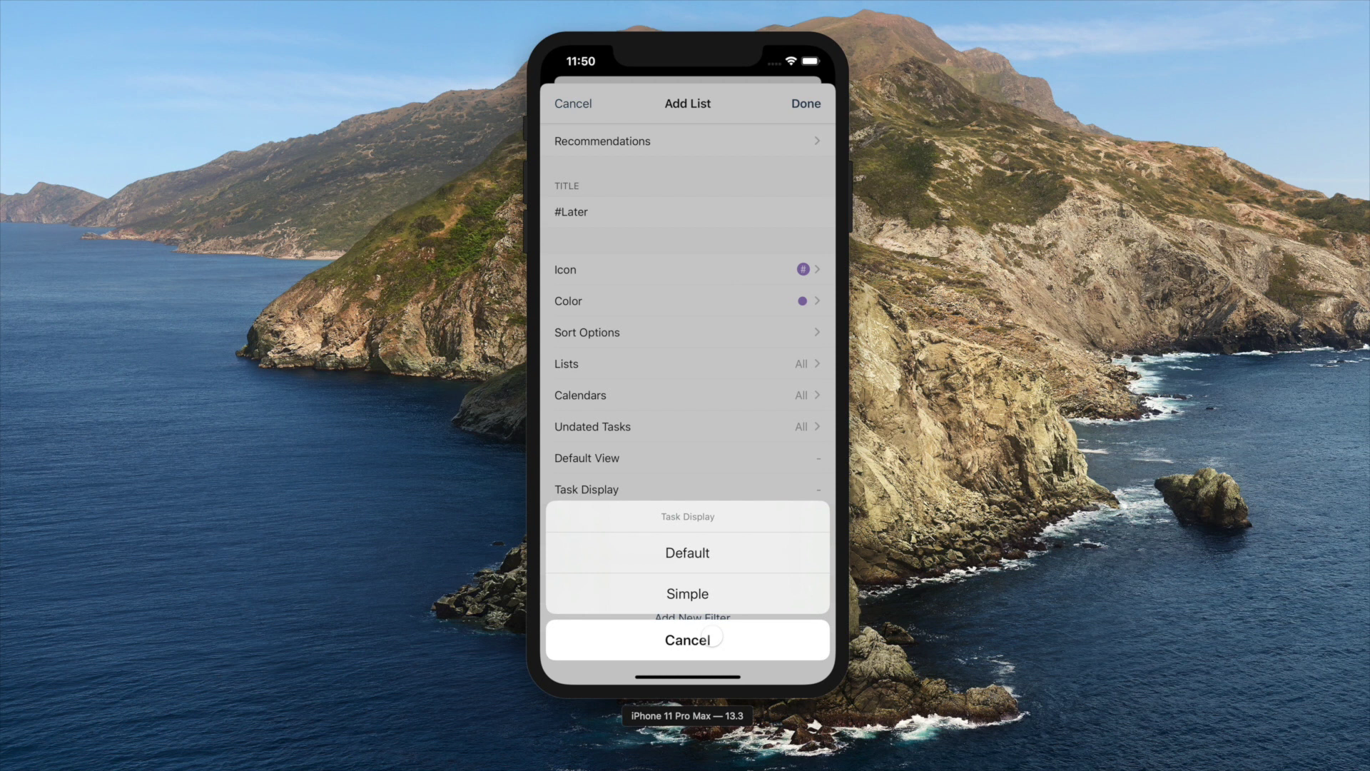
click(712, 637)
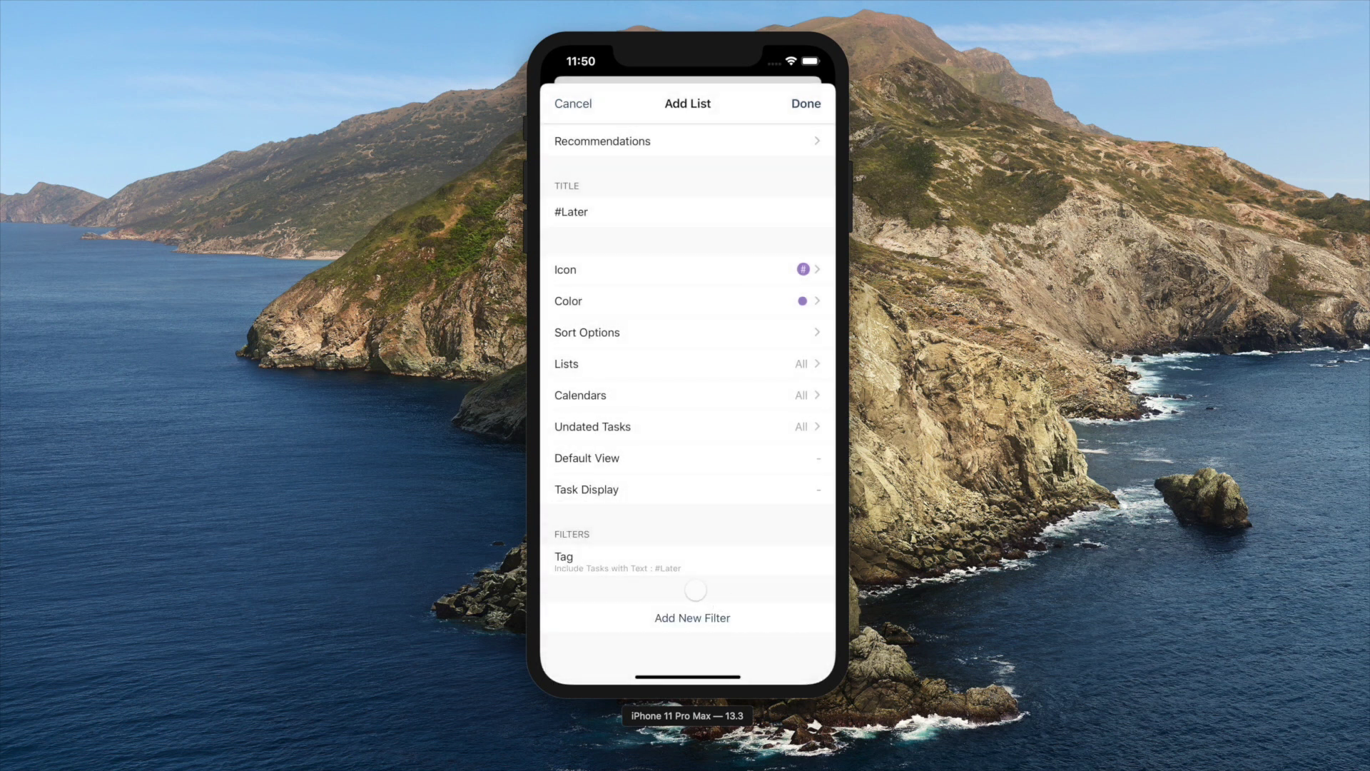
Step: In the list's filter settings, keep the type Undated, then switch it to Scheduled
click(781, 564)
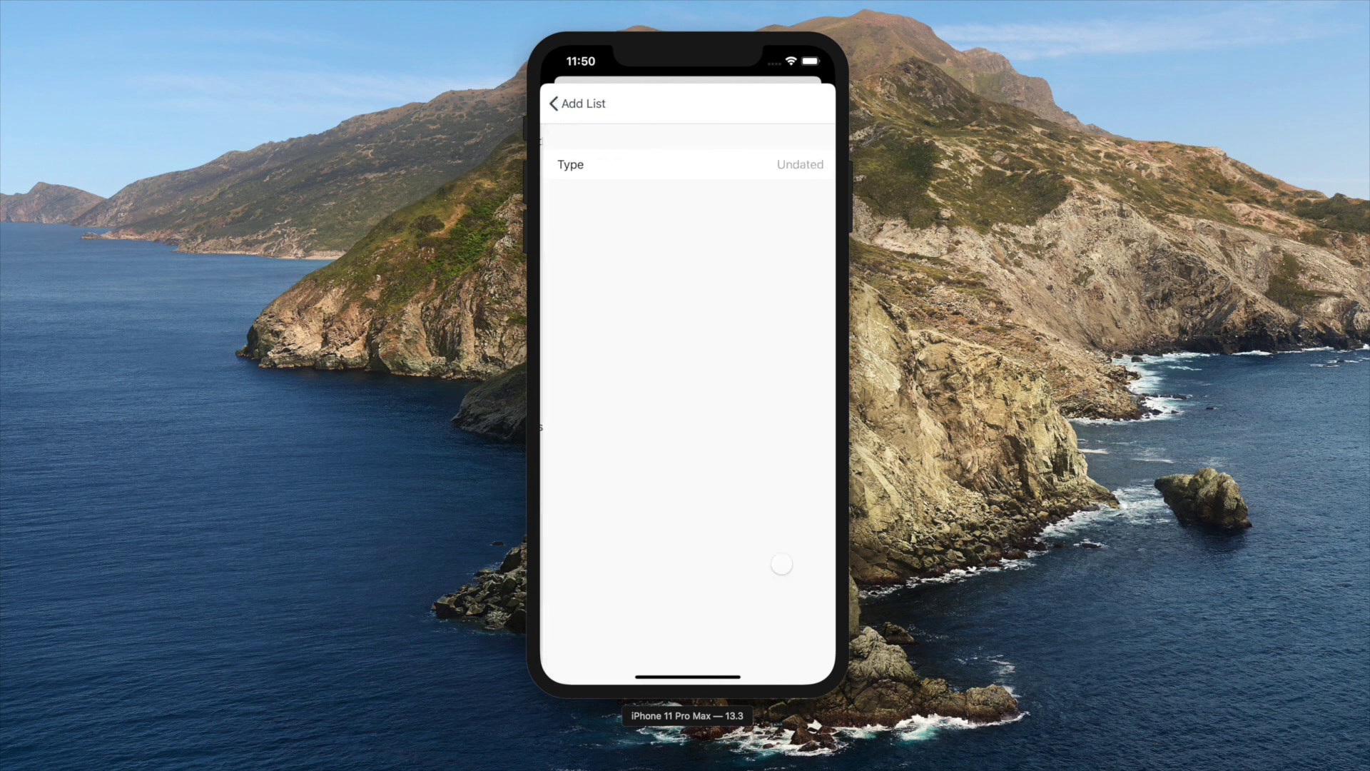
click(753, 172)
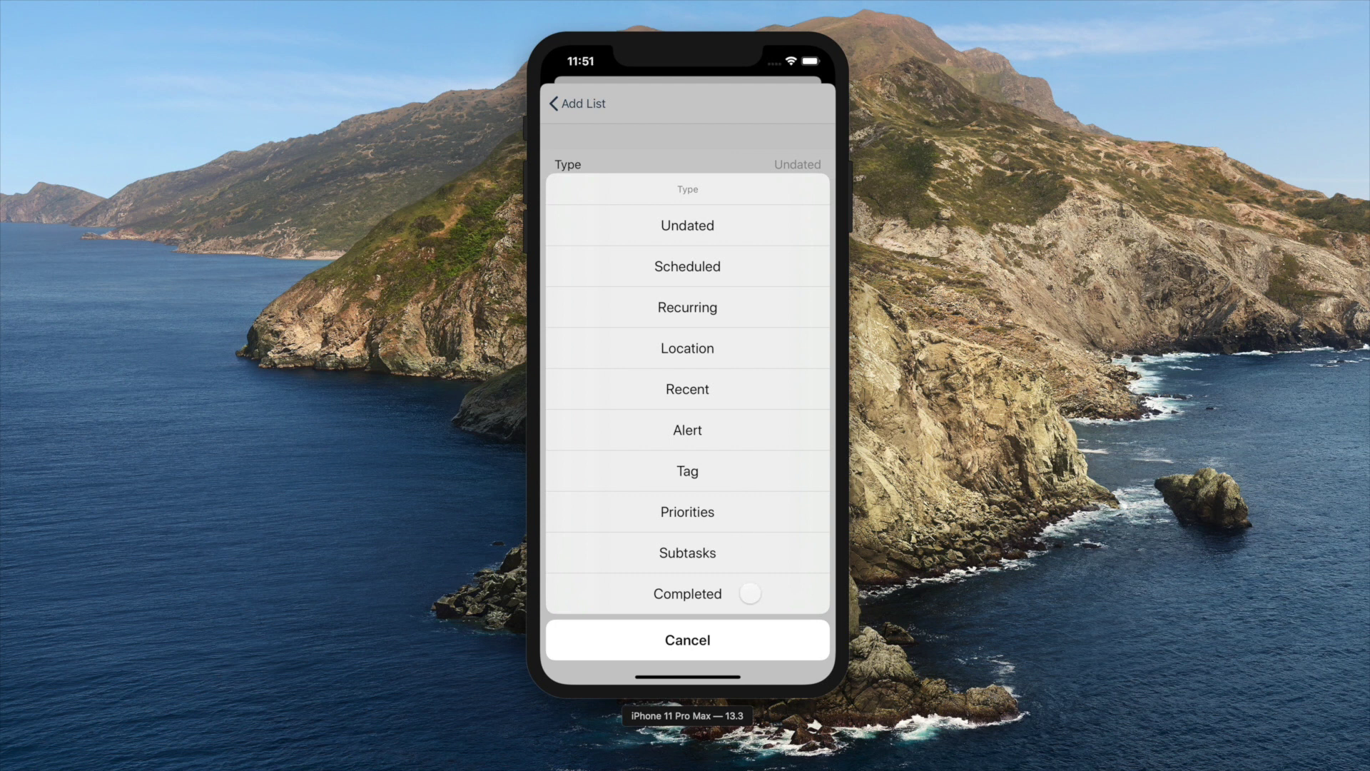
click(705, 225)
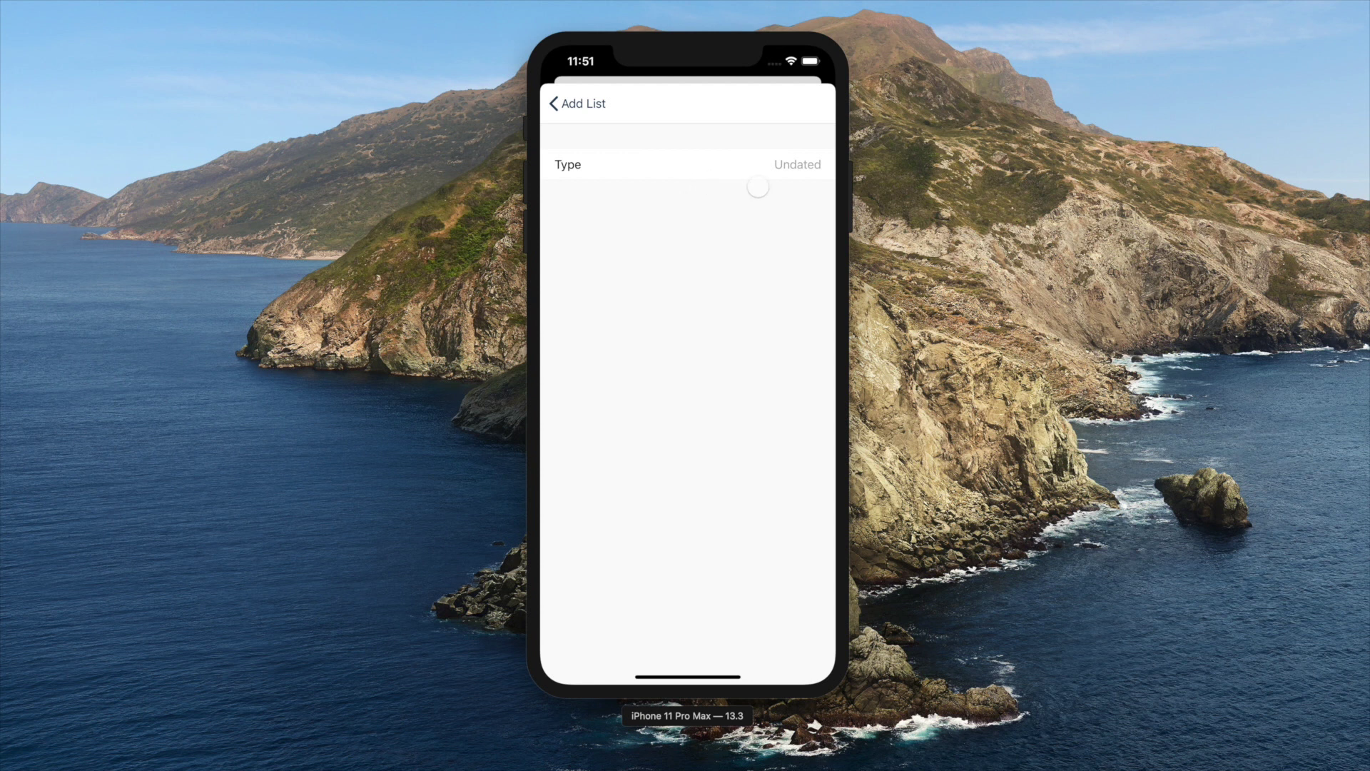
click(795, 167)
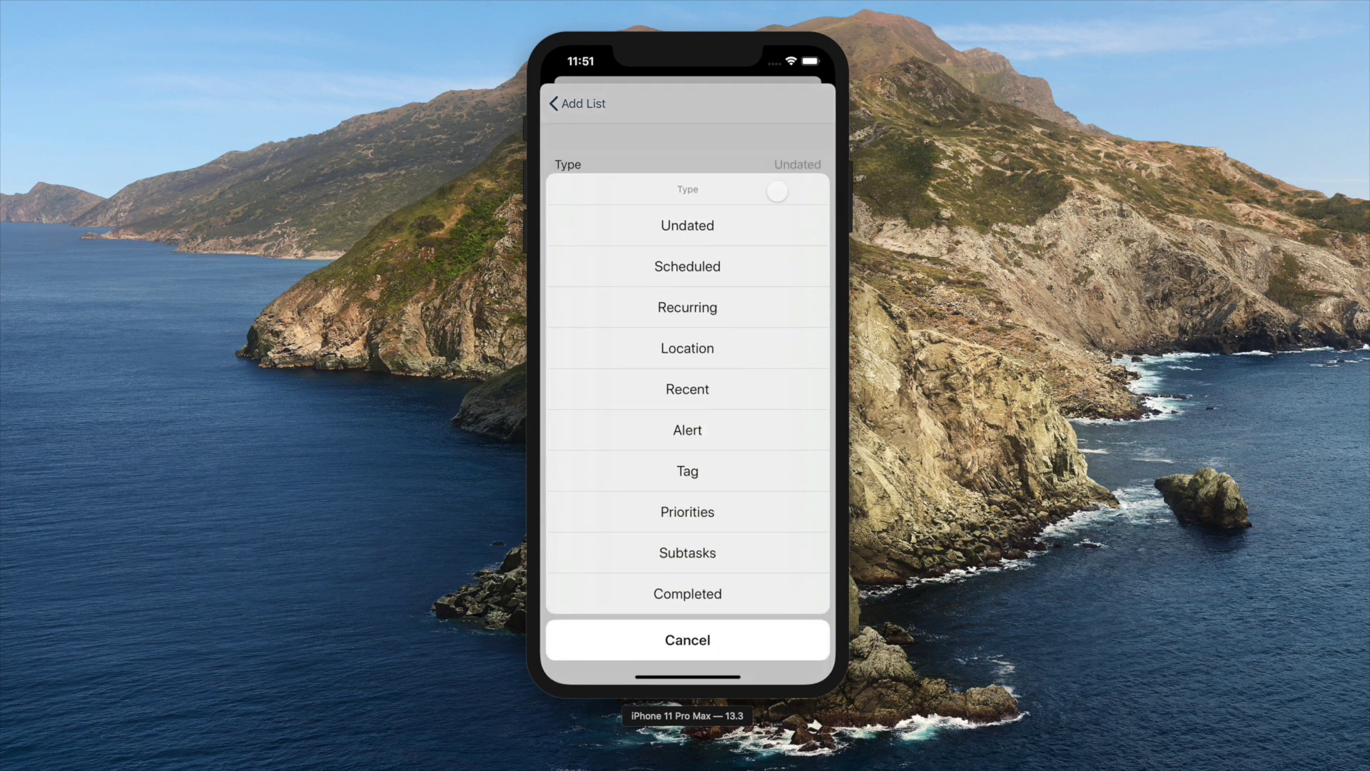
click(740, 269)
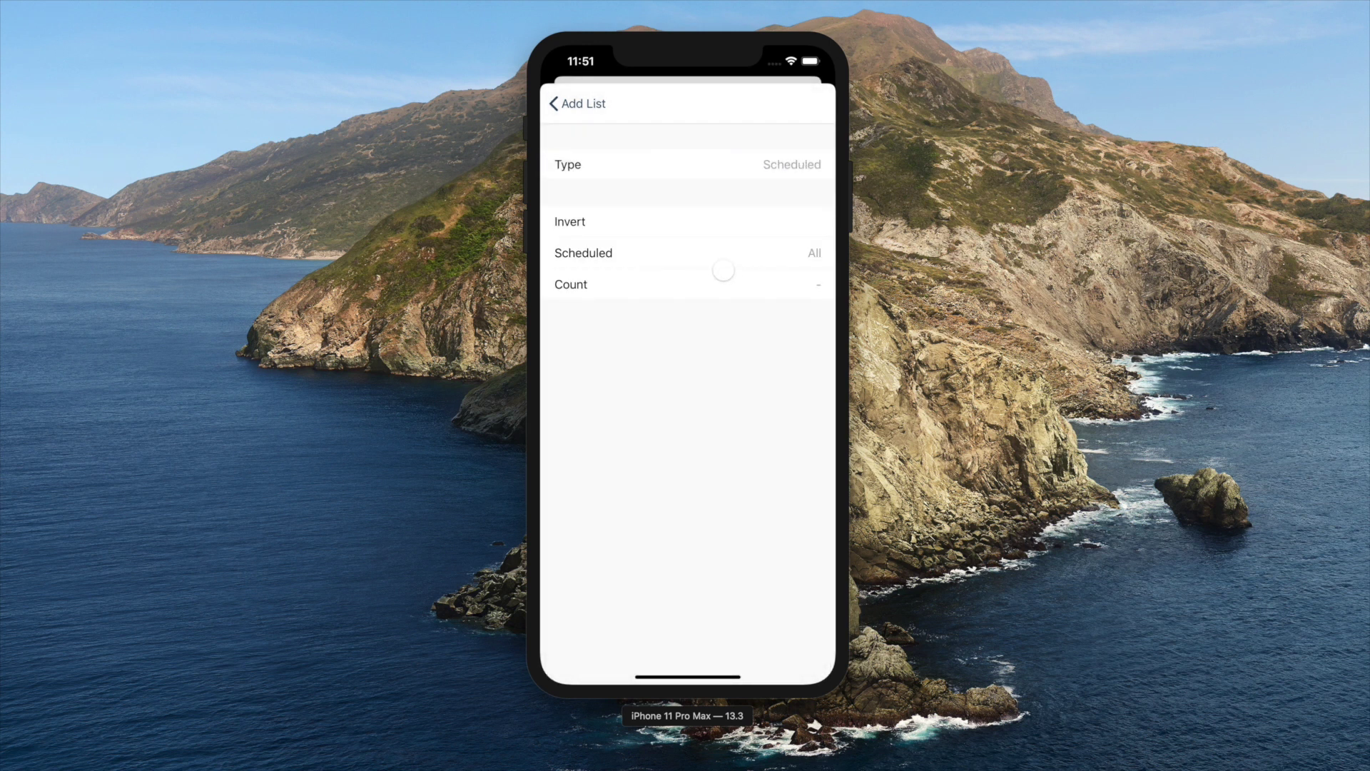
Step: Limit the Scheduled filter to within 1 day and toggle Invert
click(709, 260)
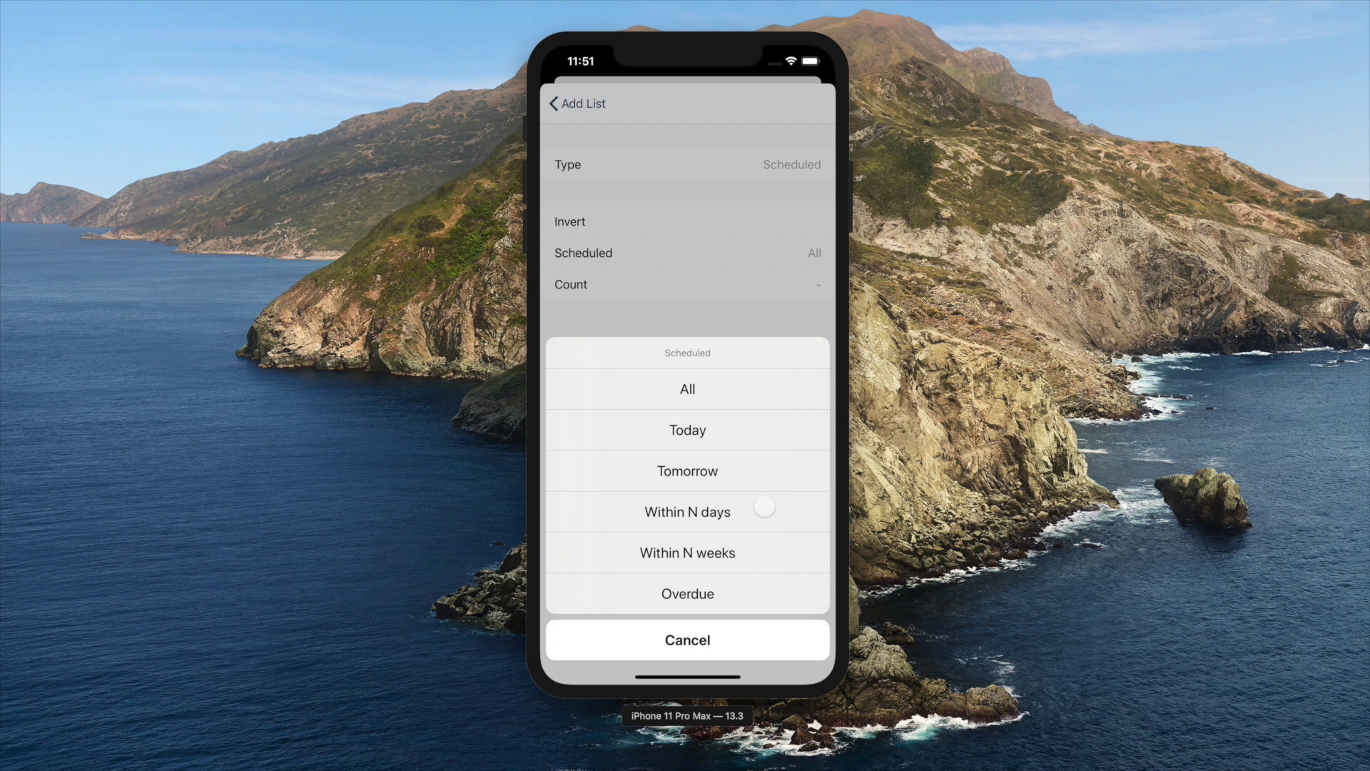
click(746, 512)
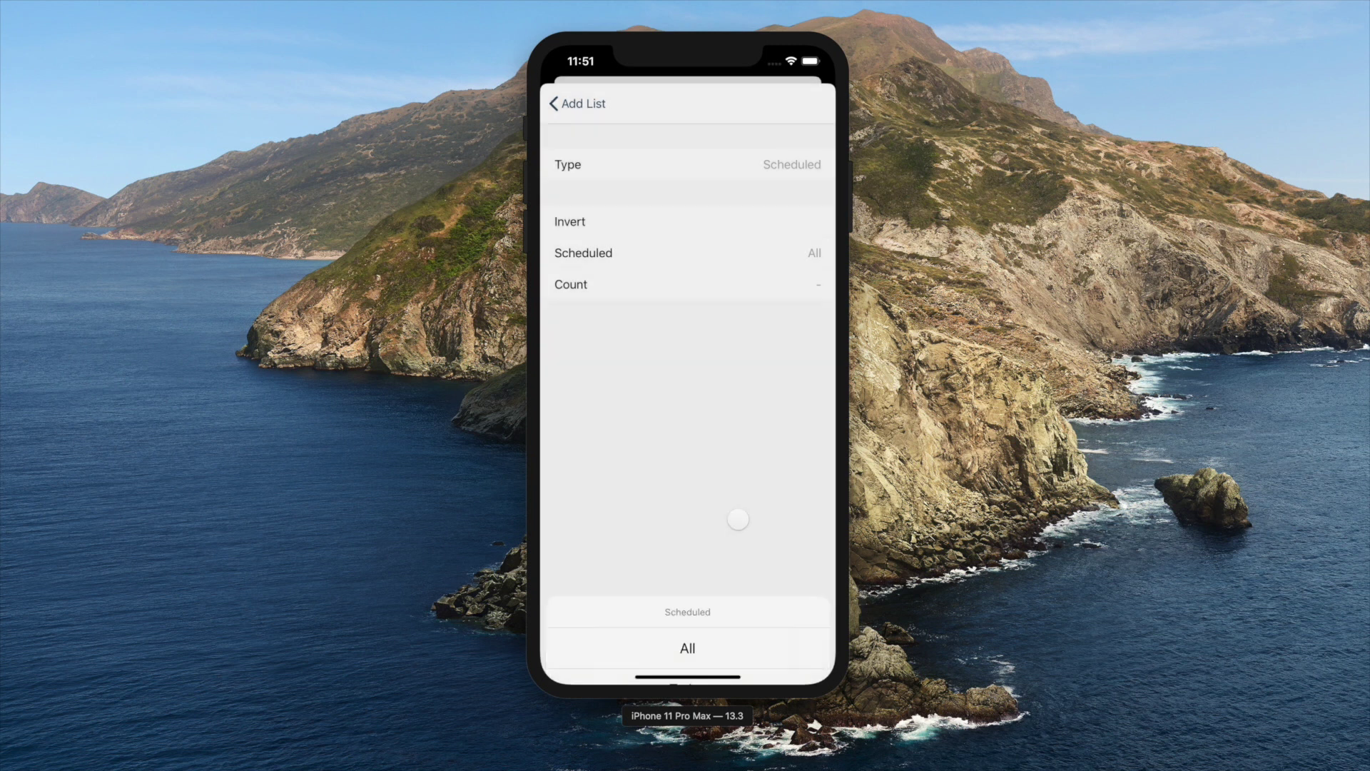
drag(733, 584, 728, 551)
click(780, 646)
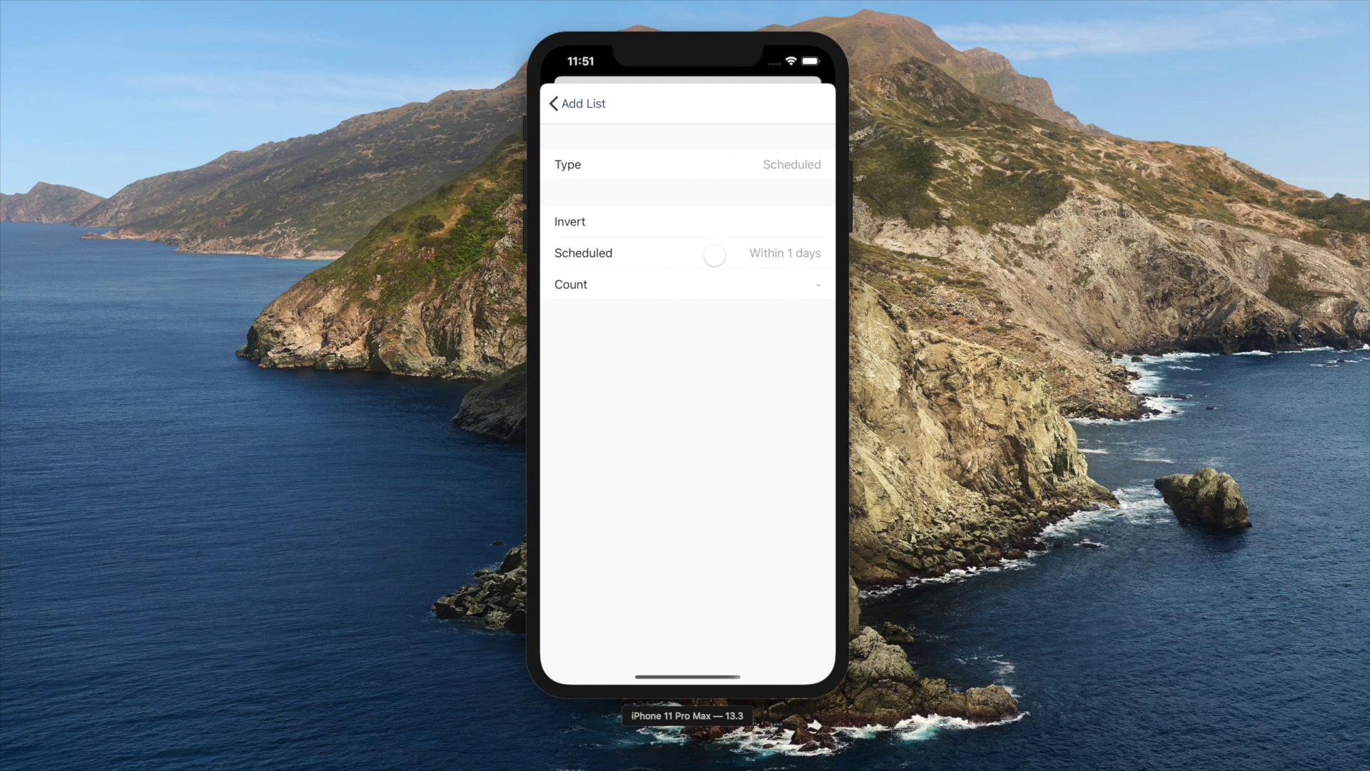
click(707, 230)
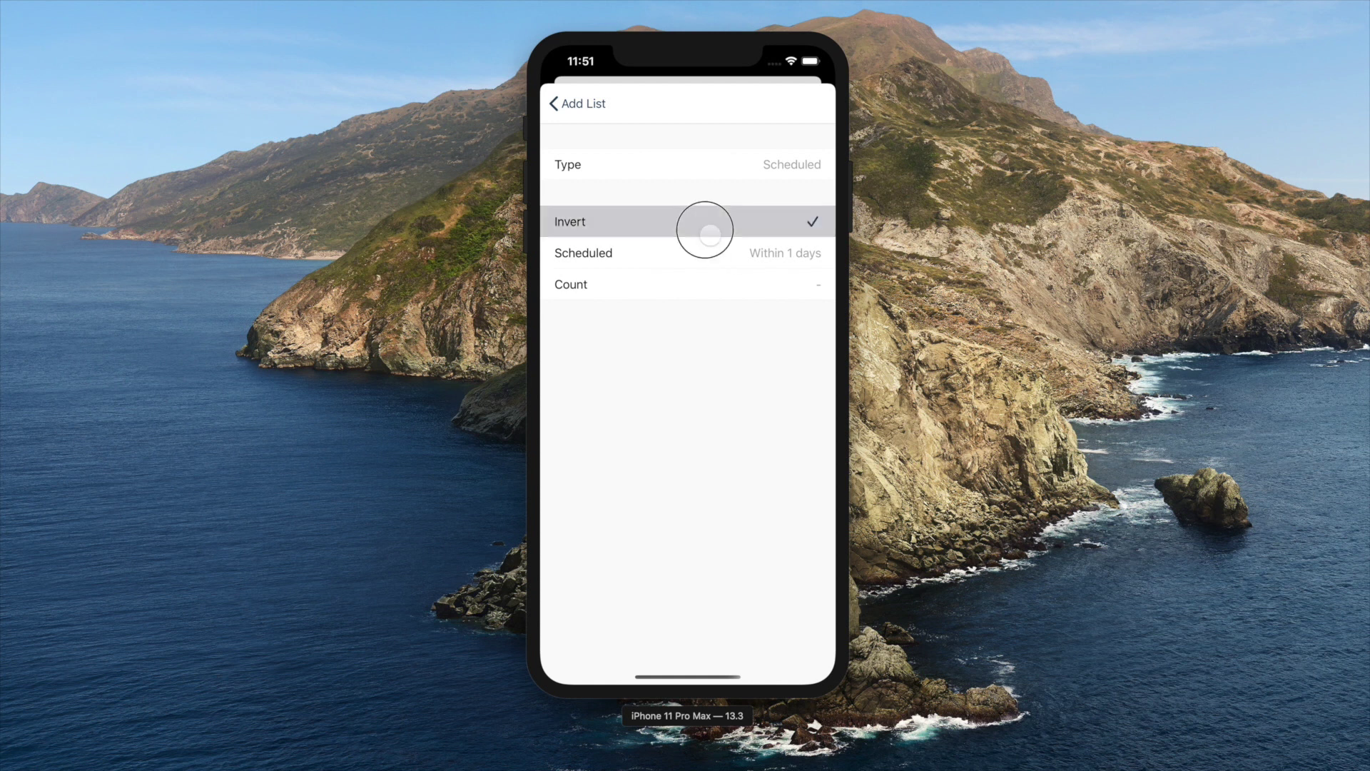
Step: Change the Scheduled range to Today and toggle the Due Date option on and back off
click(708, 268)
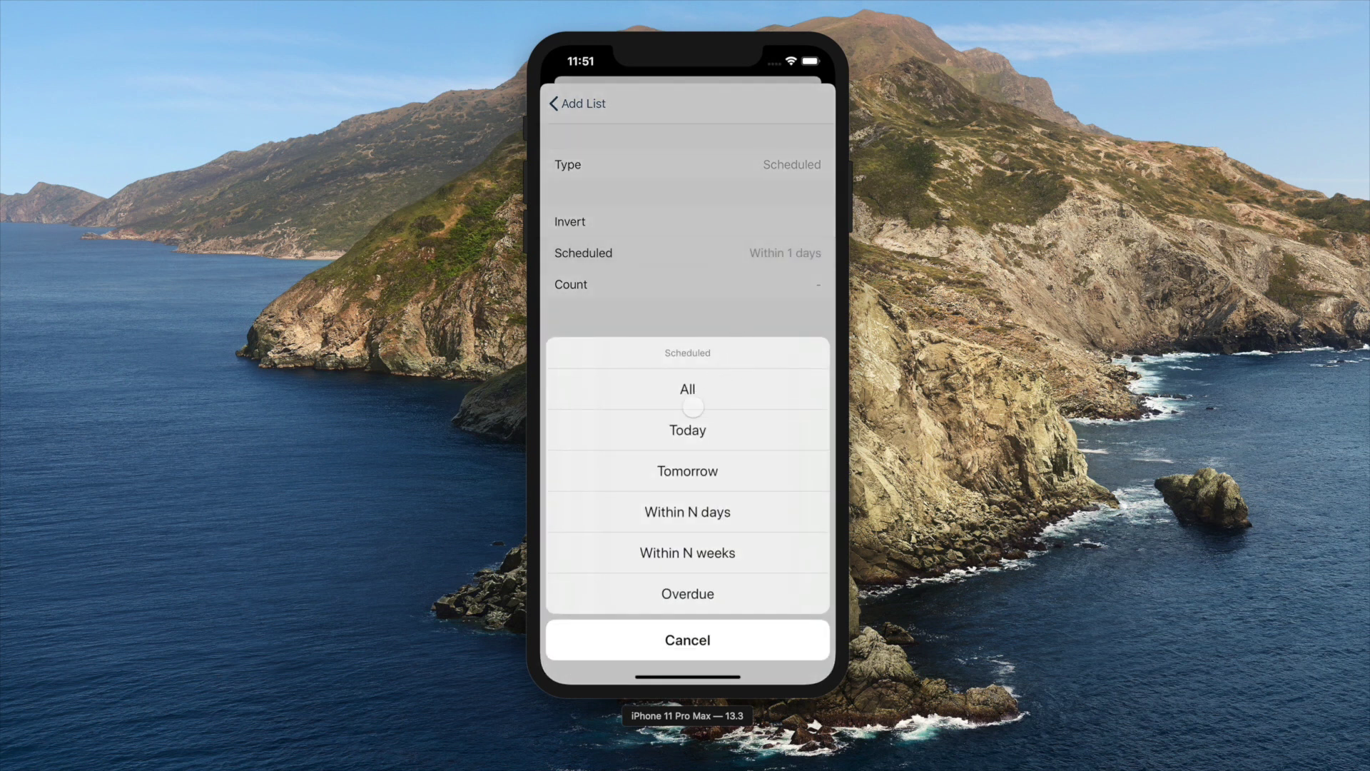
click(686, 431)
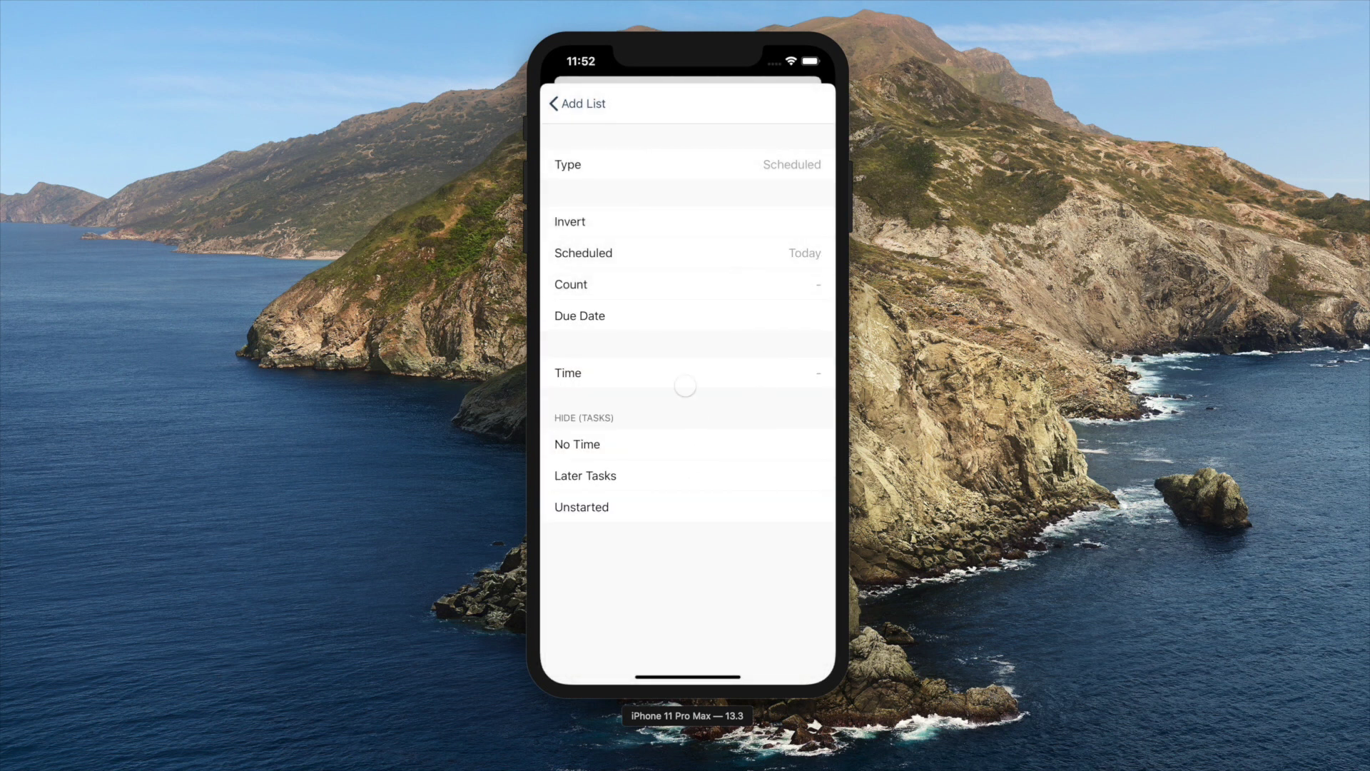
click(697, 315)
click(701, 316)
click(699, 377)
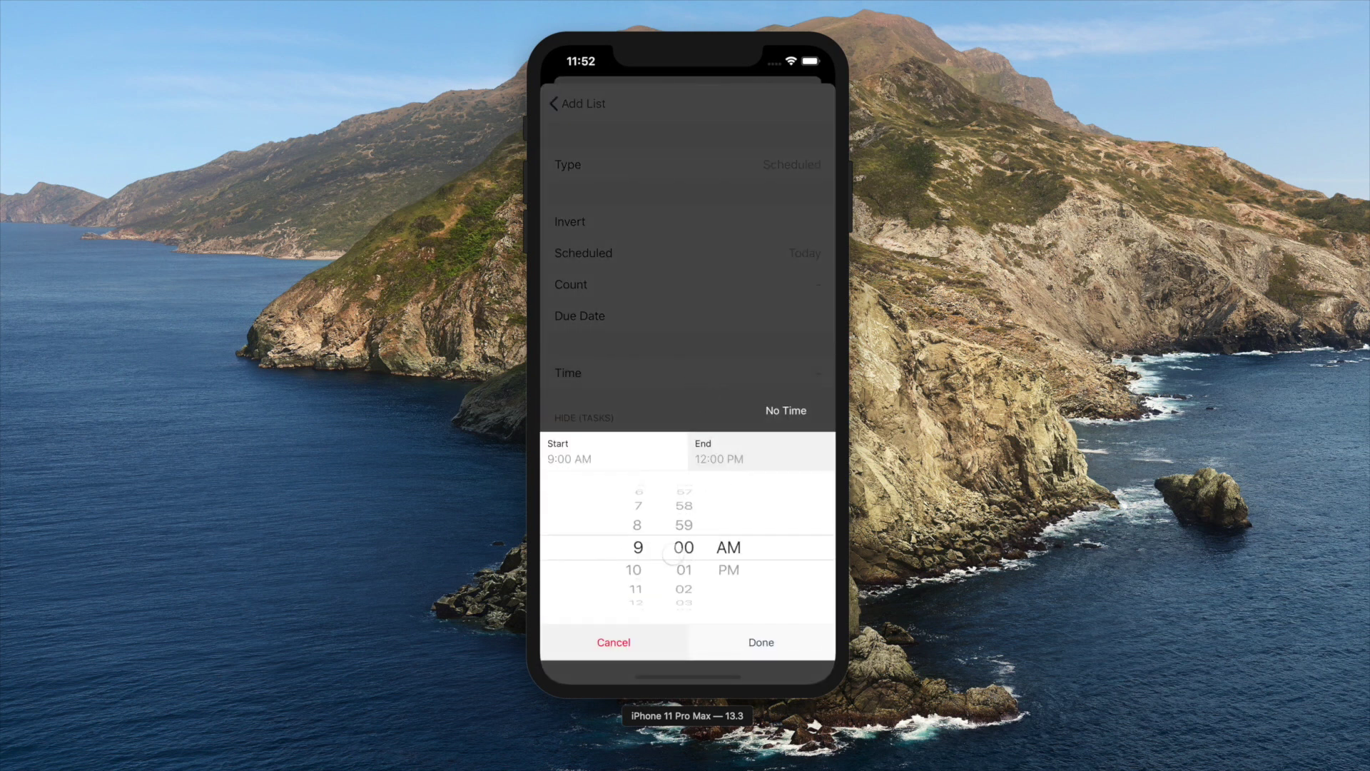
Step: Set the time range to 10:00 AM–12:00 PM and hide No Time, Later Tasks and Unstarted tasks
drag(623, 553, 621, 525)
click(756, 461)
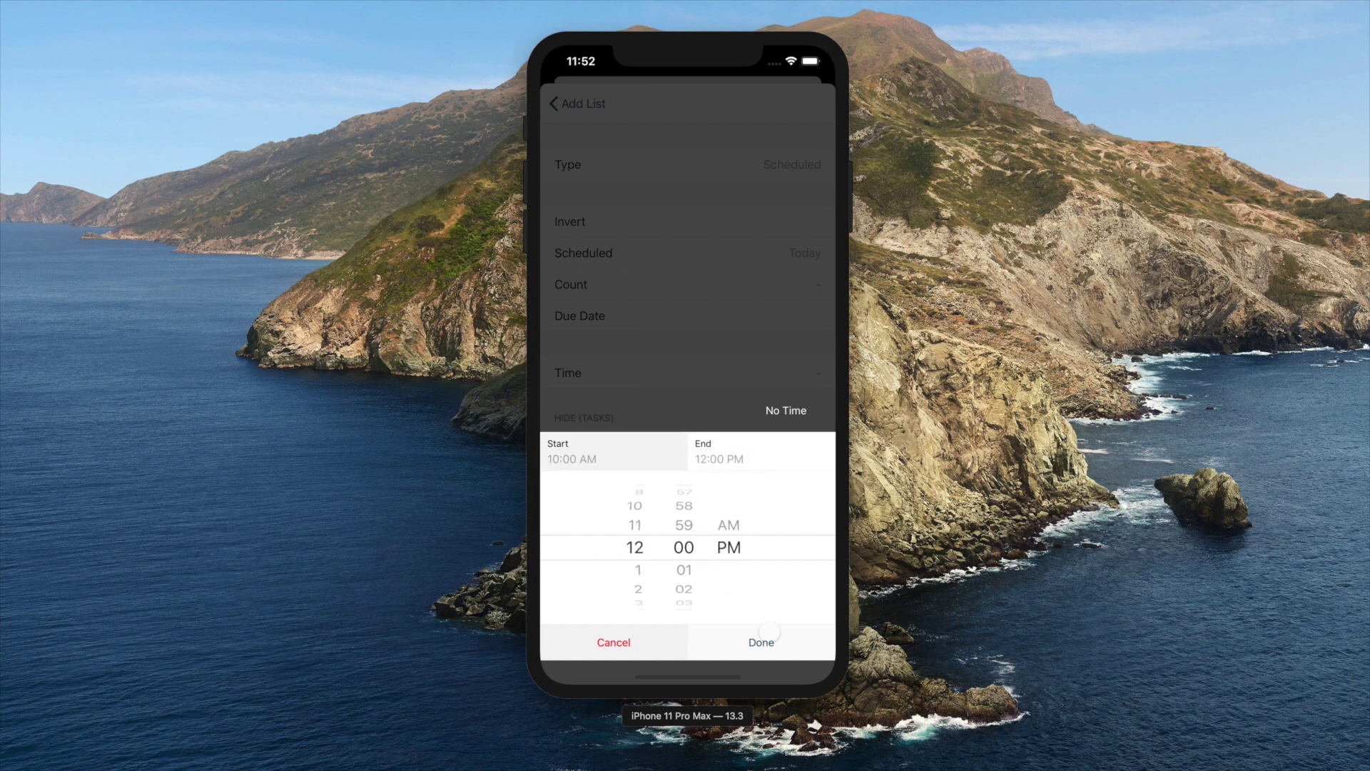
click(783, 650)
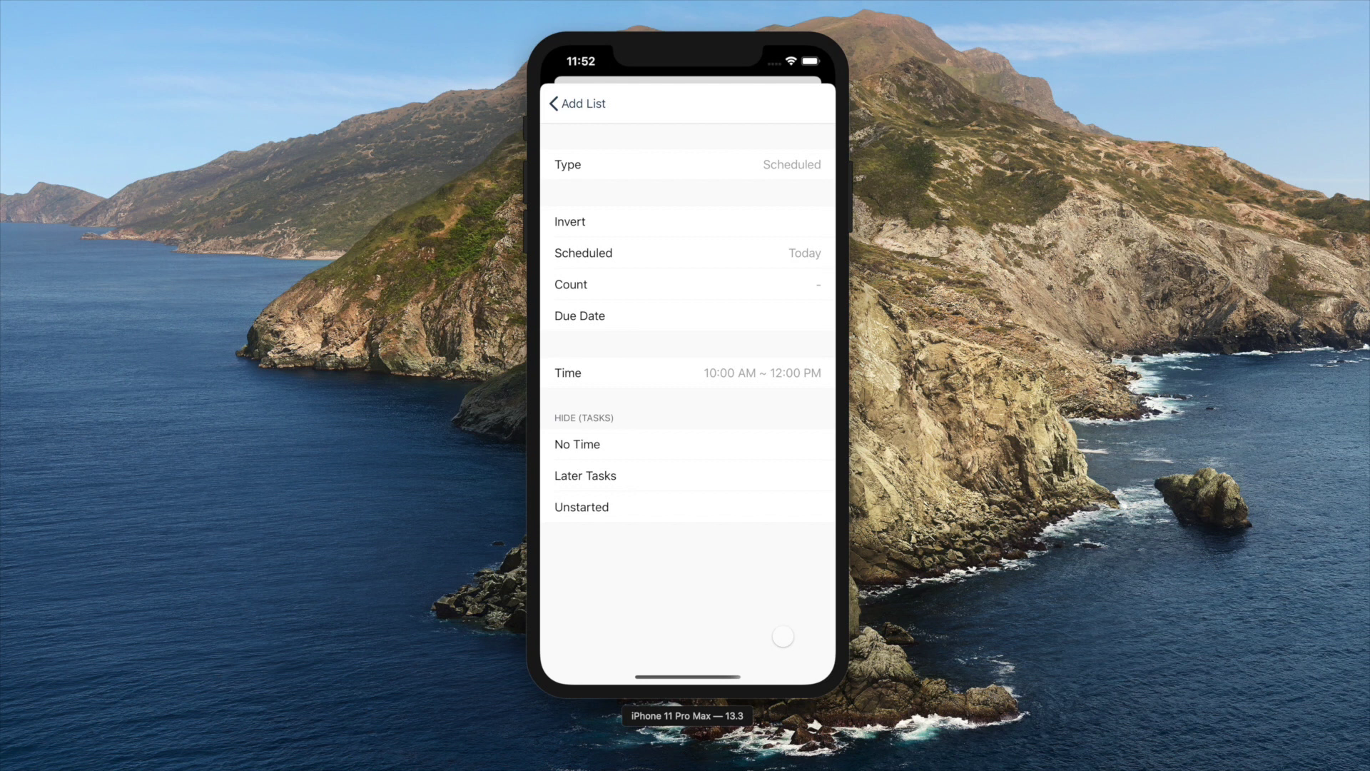
click(660, 449)
click(662, 475)
click(662, 509)
click(661, 168)
Step: Preview the Recurring and Location filter types, glancing at Favorites before cancelling
click(690, 310)
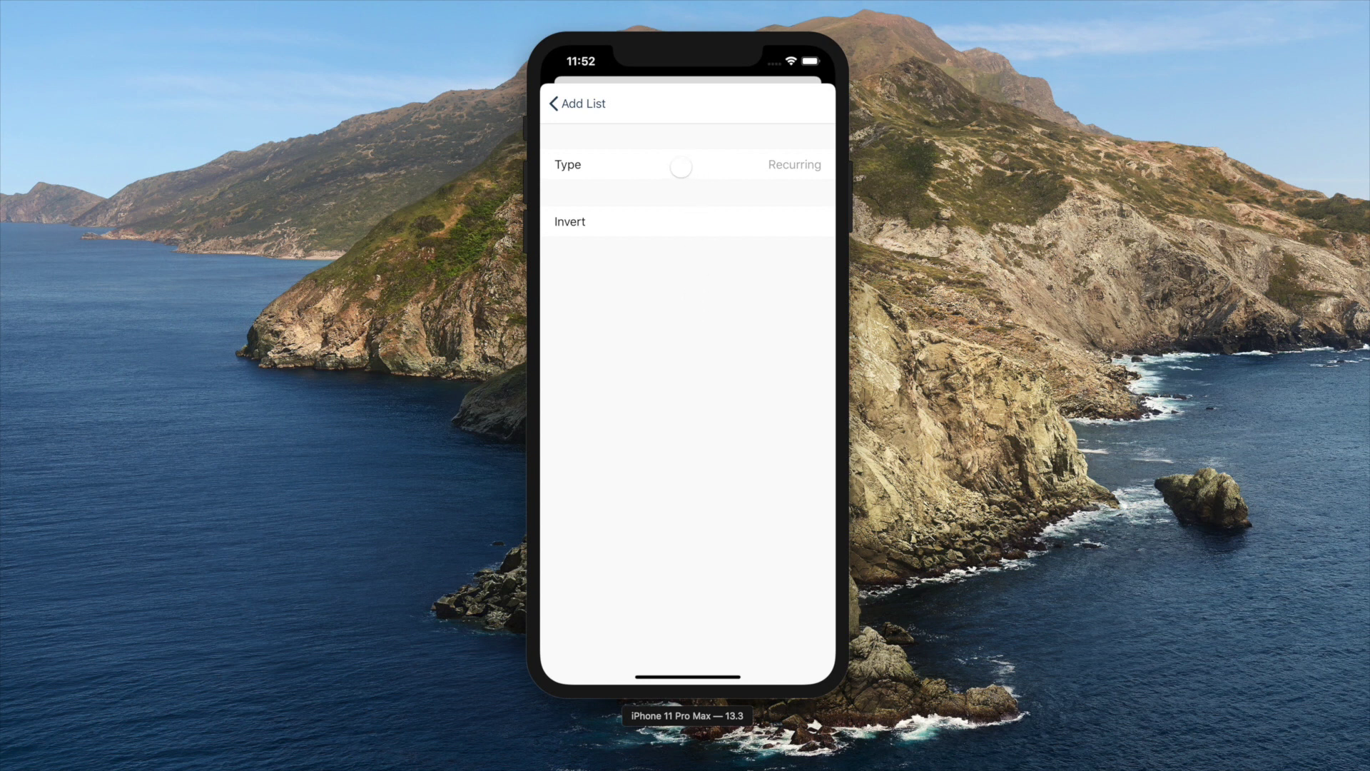
click(681, 167)
click(697, 348)
click(687, 255)
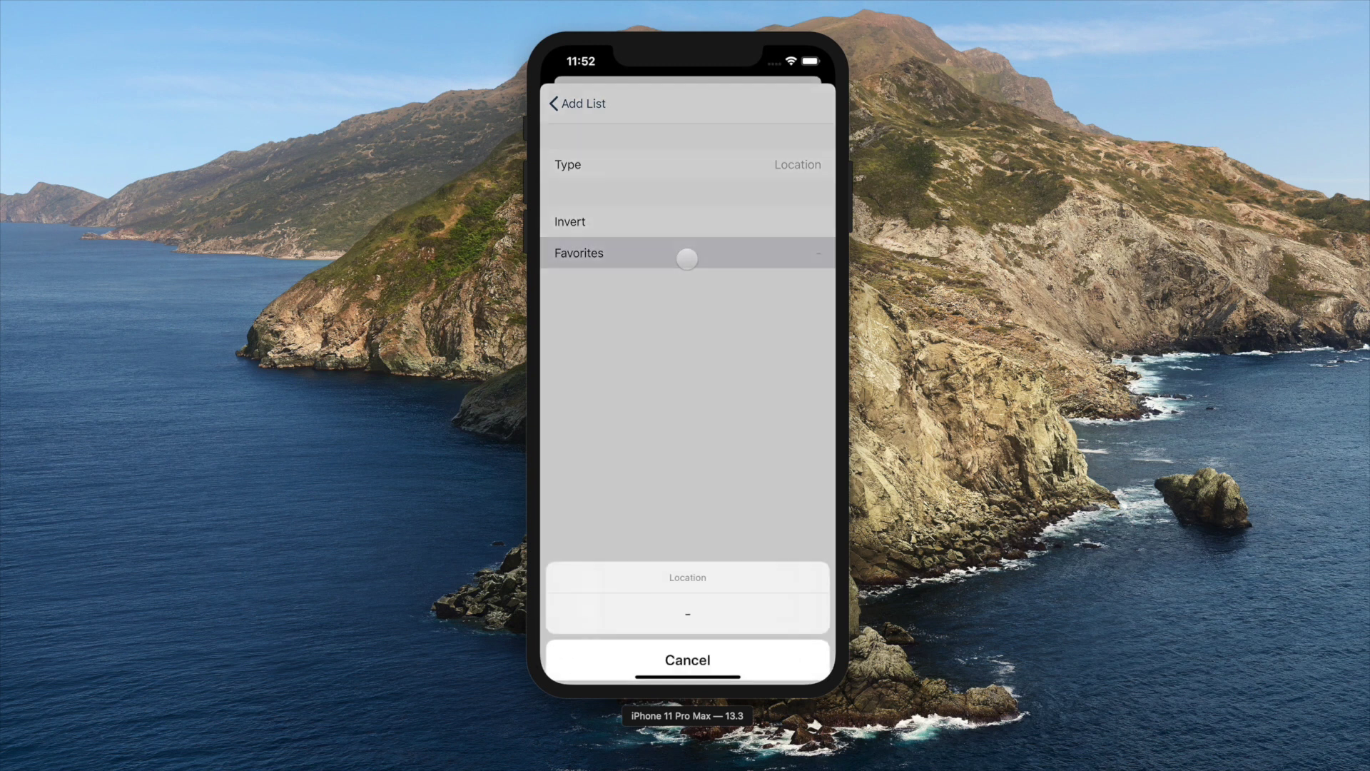
click(692, 640)
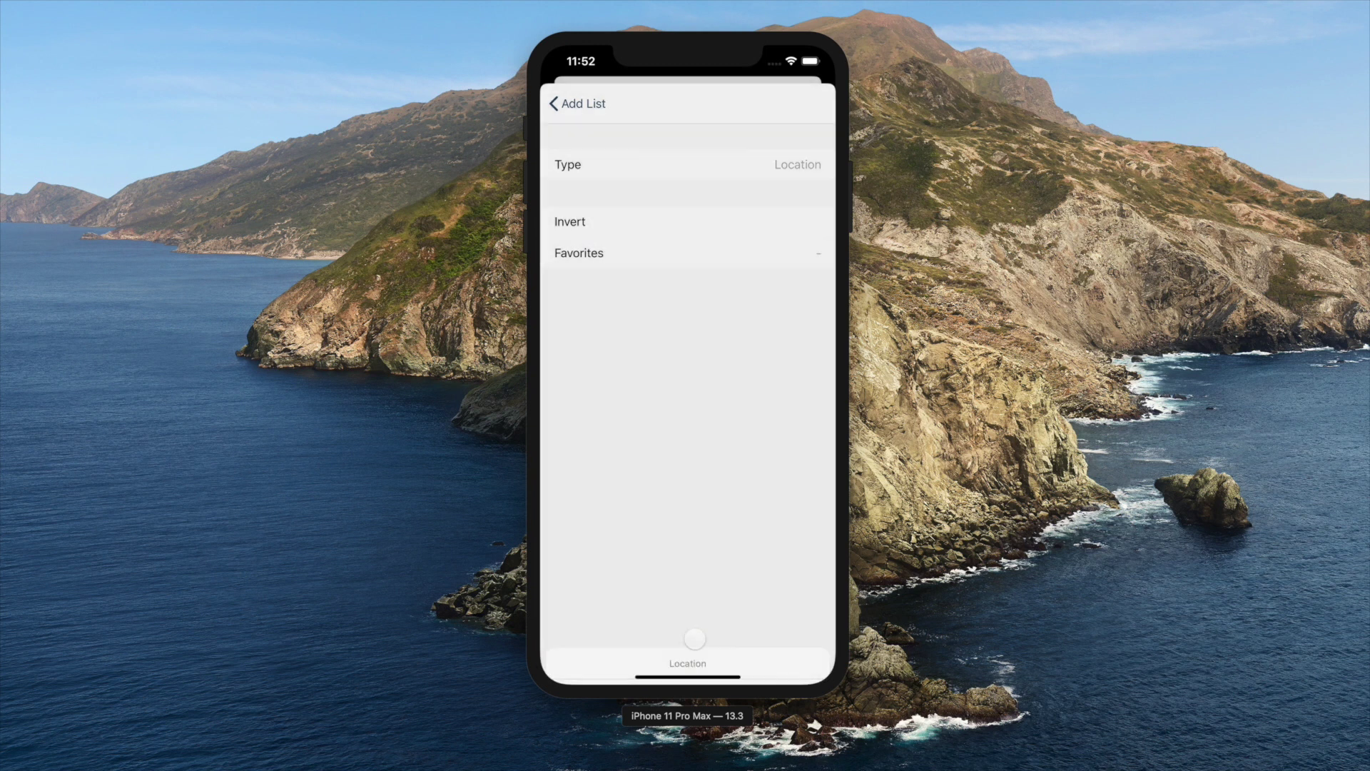
Step: Switch the filter type to Recent
click(691, 169)
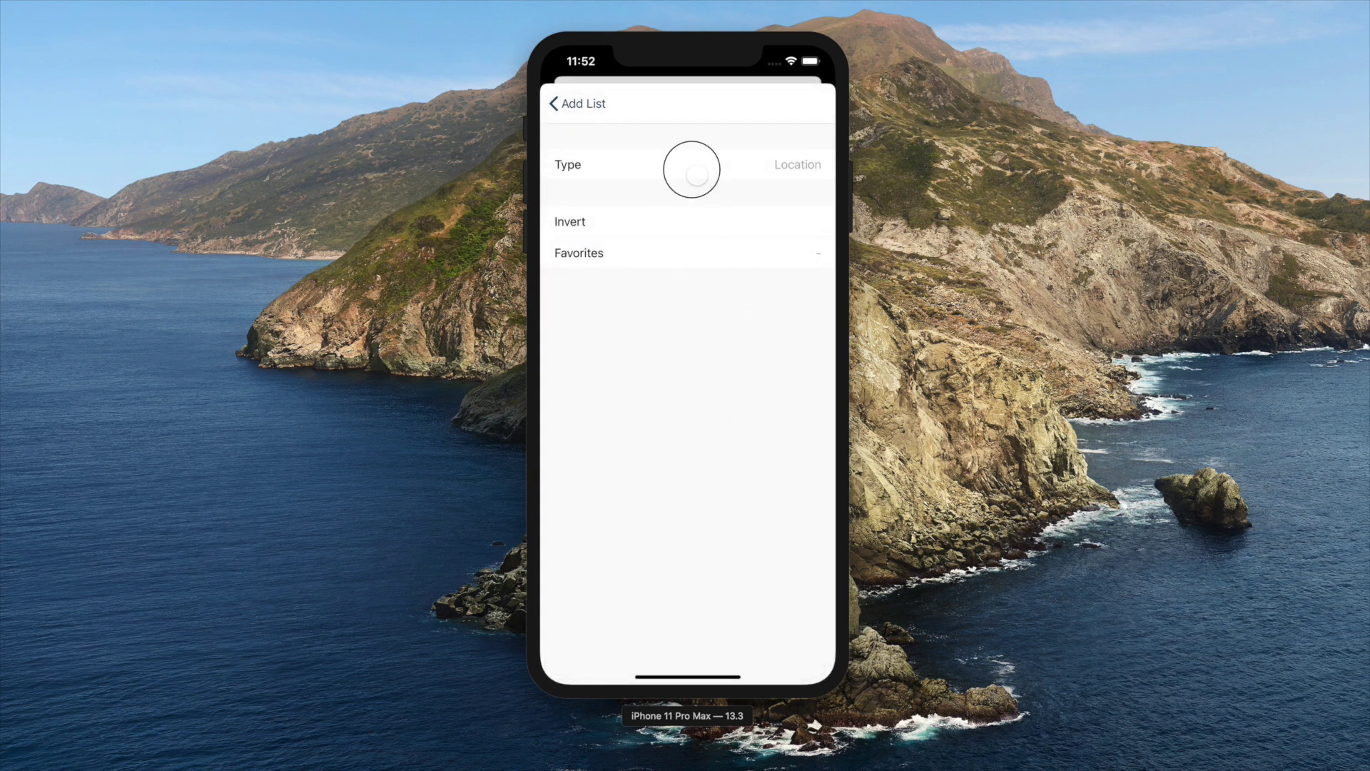
click(698, 385)
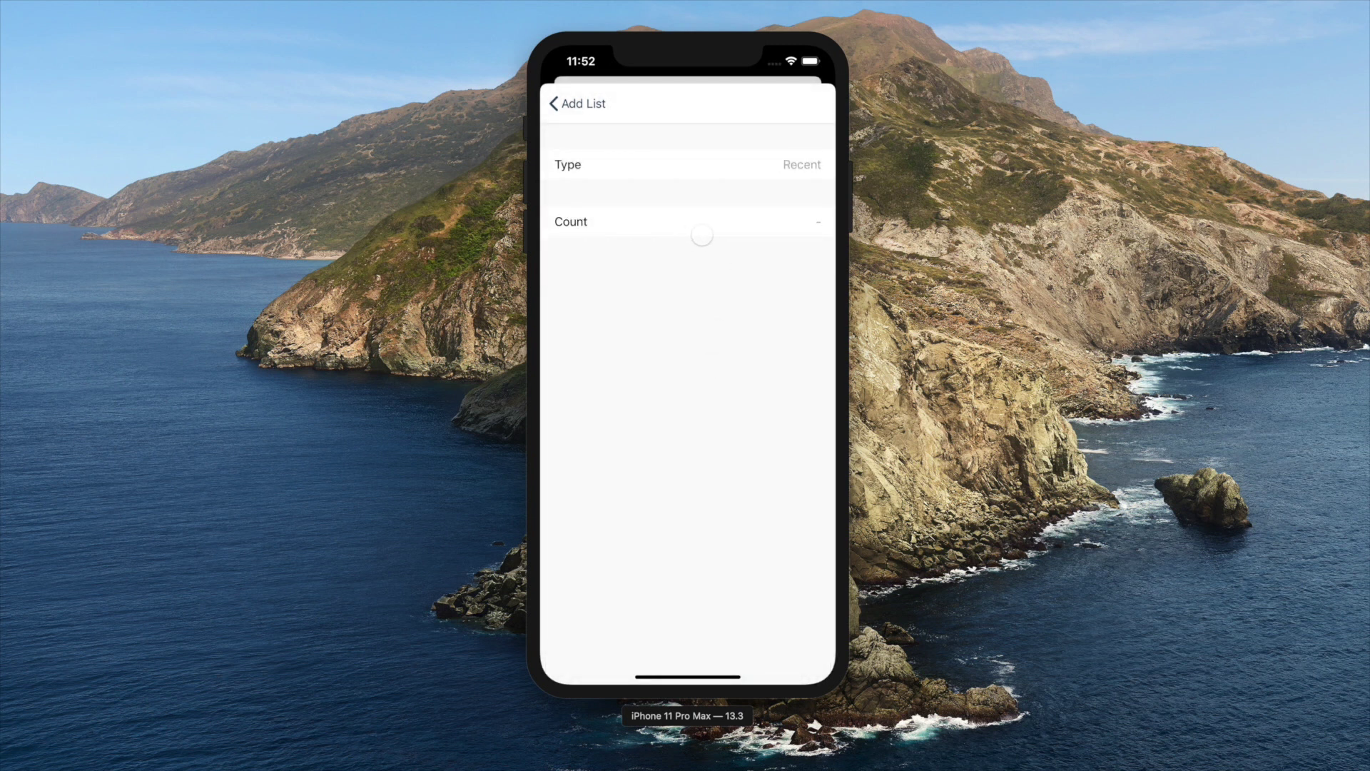
click(704, 165)
Step: Preview the Alert and Tag filter types, entering 'tag' as an included tag
click(705, 431)
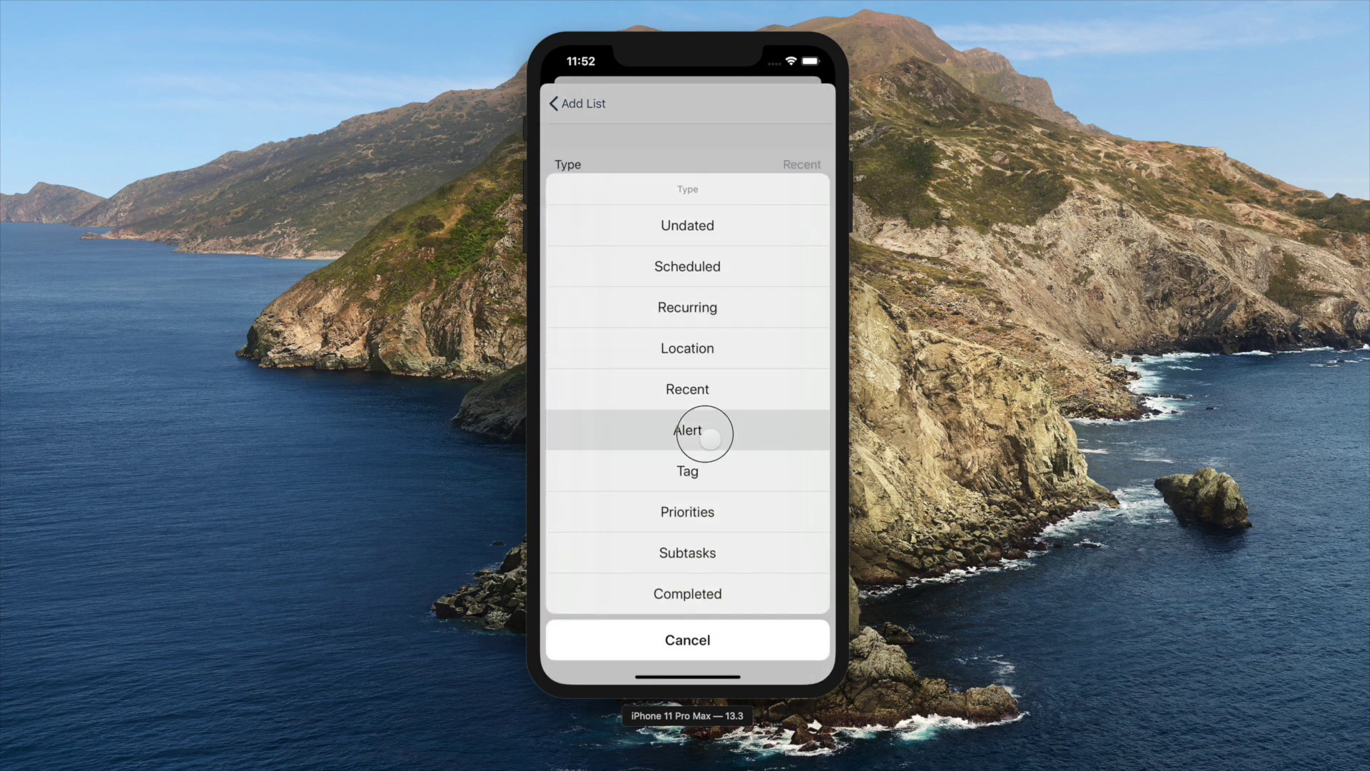
click(697, 173)
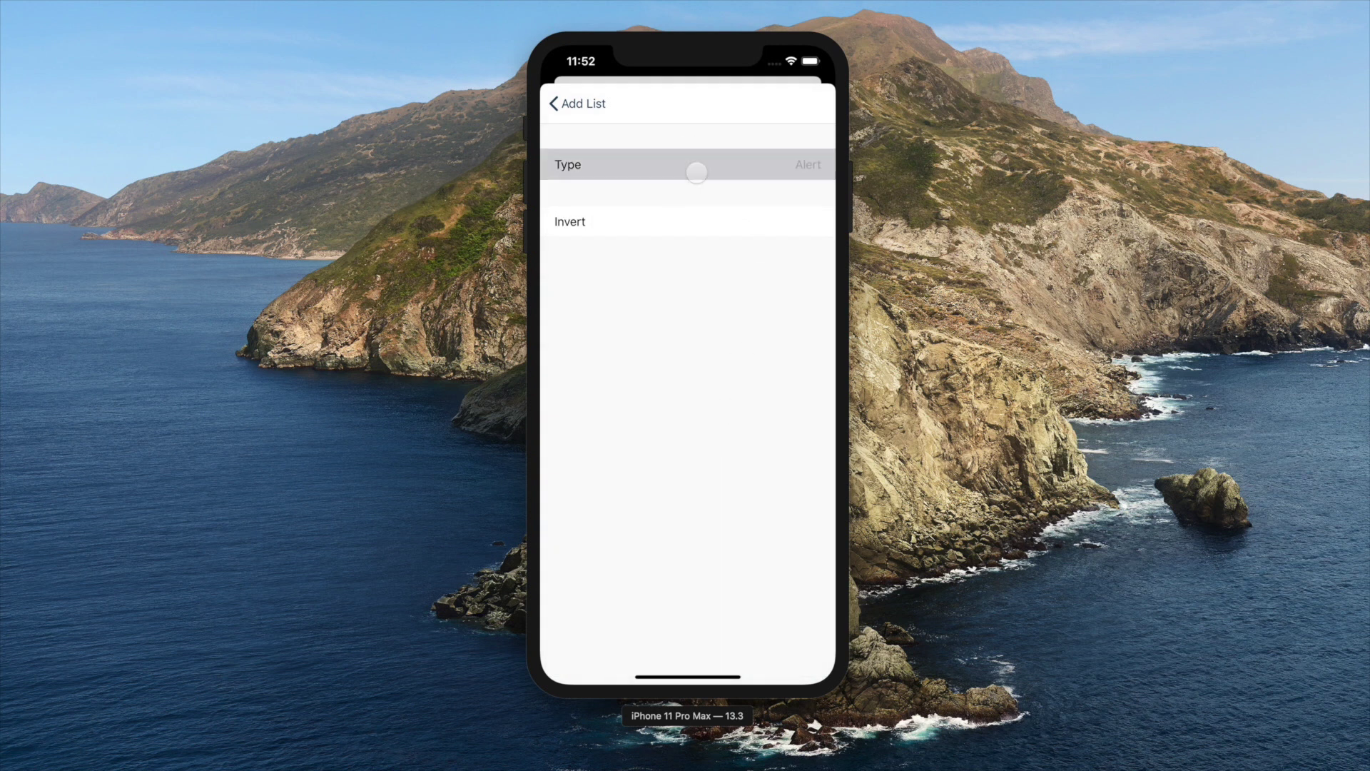
click(705, 474)
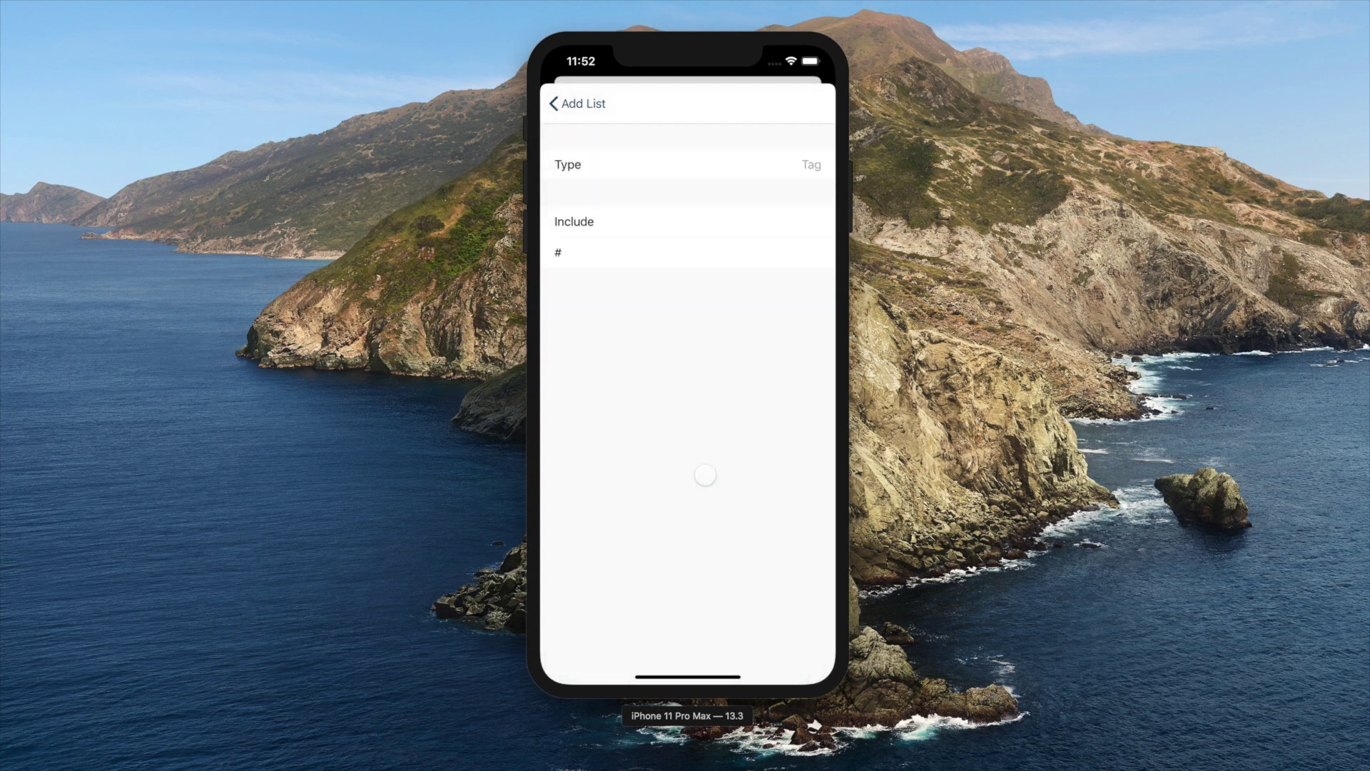
click(636, 256)
text(tag)
click(678, 171)
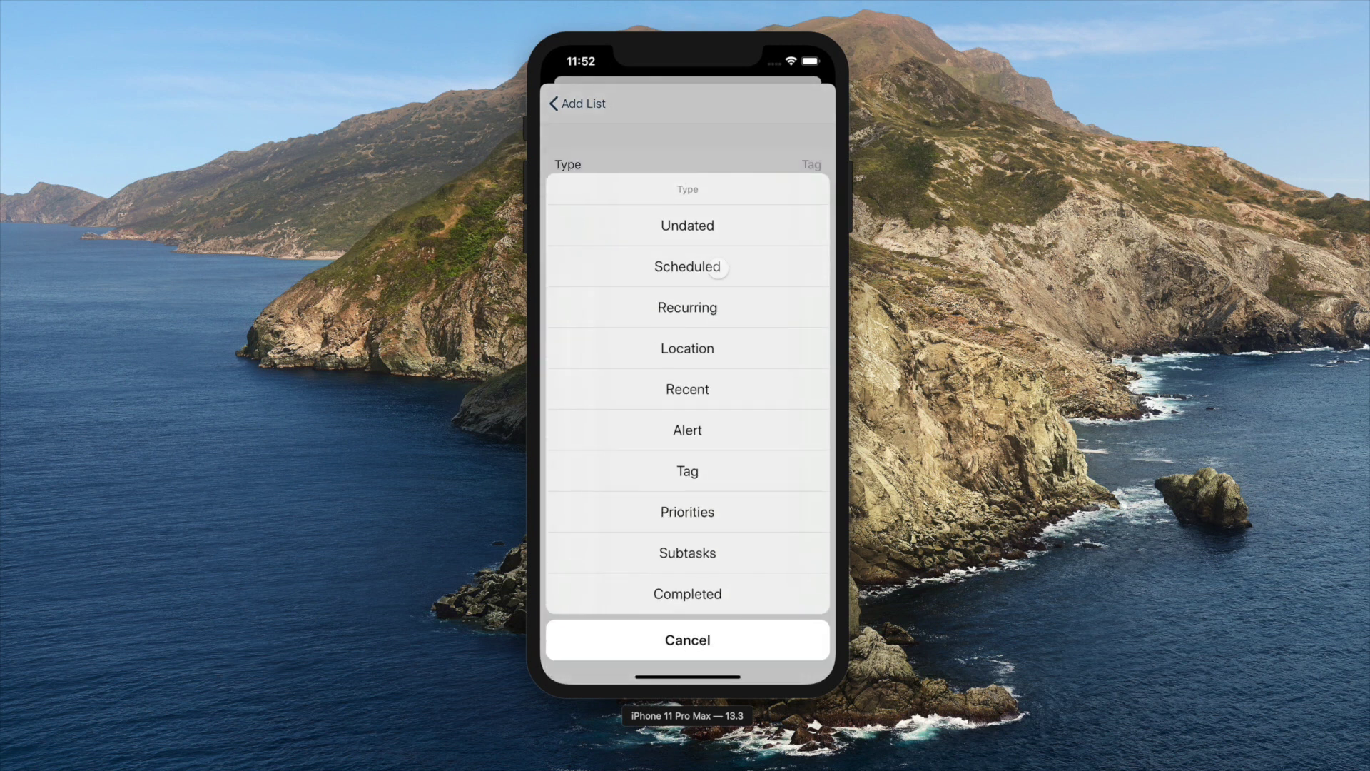
Step: Preview Priorities with !! selected and Subtasks, then make the filter Completed
click(713, 521)
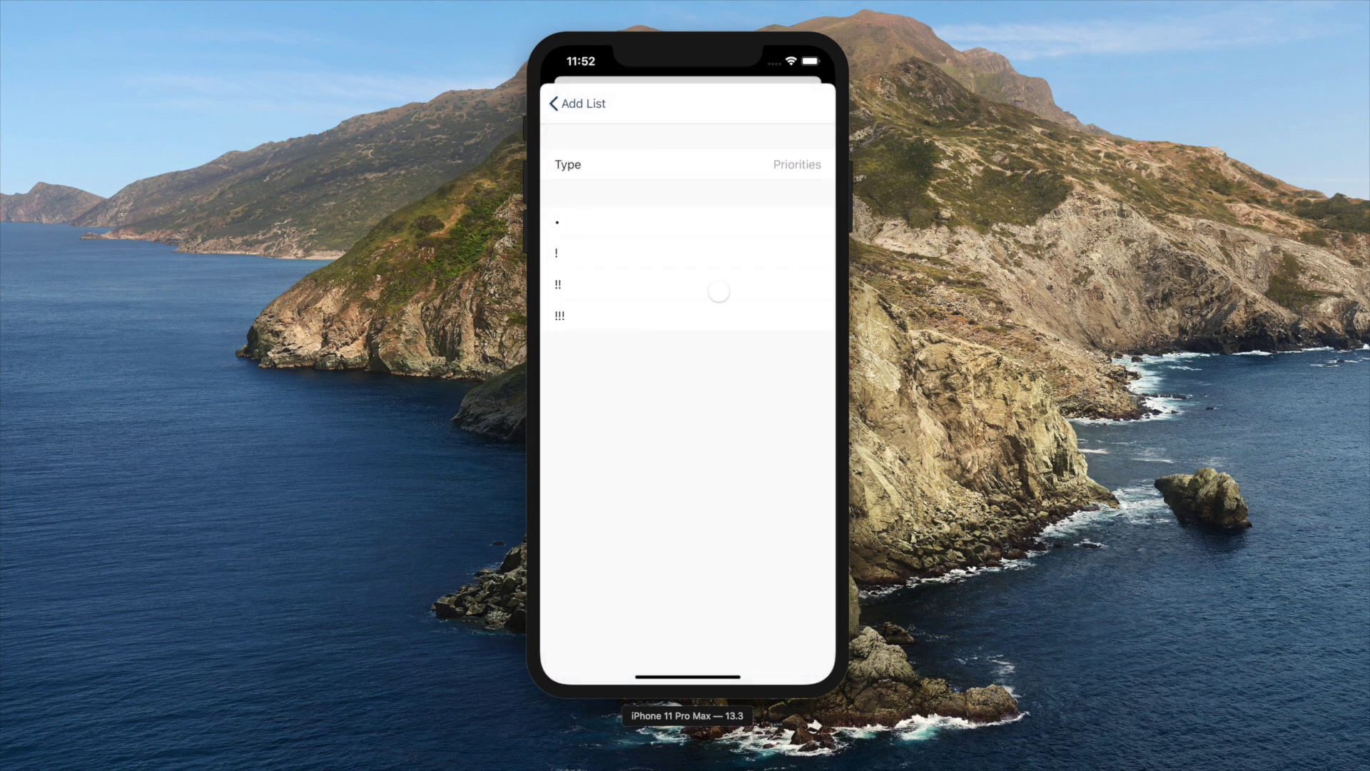
click(663, 289)
click(666, 169)
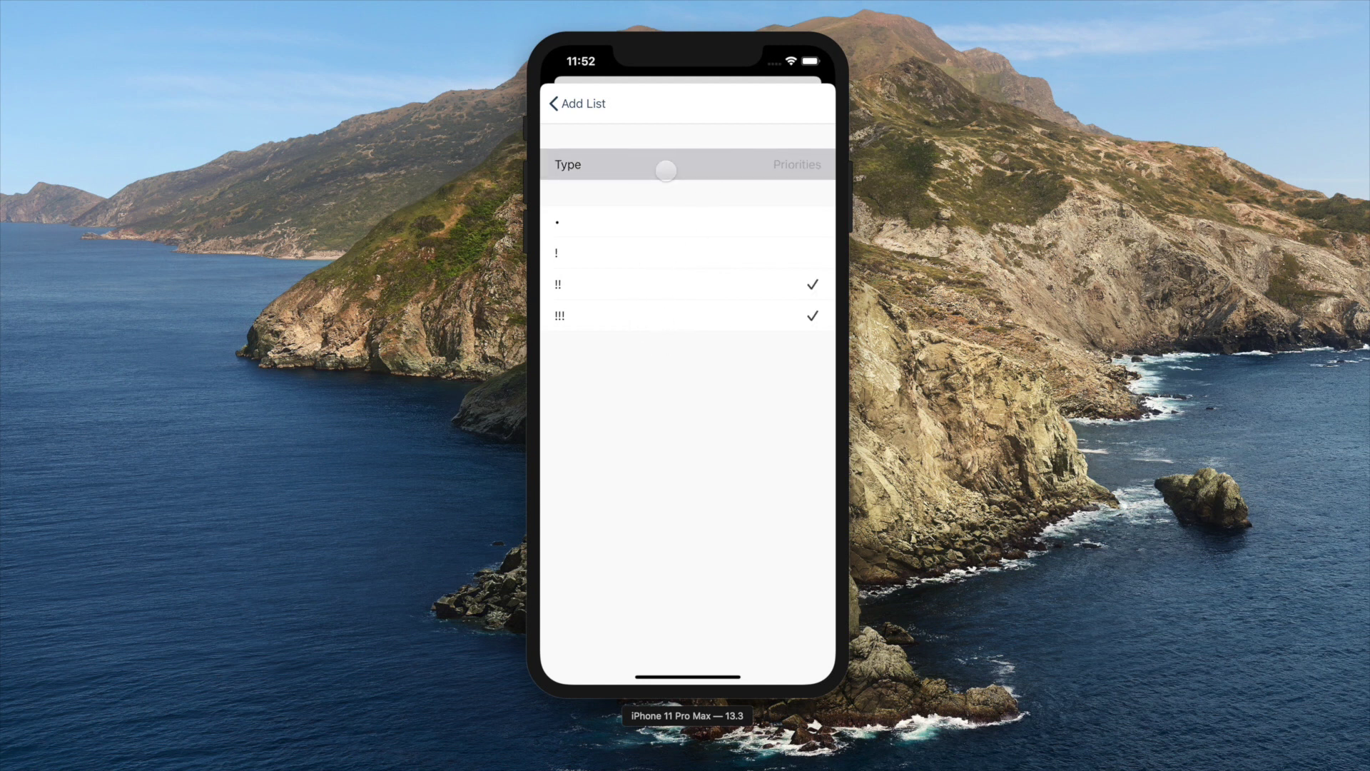
click(694, 564)
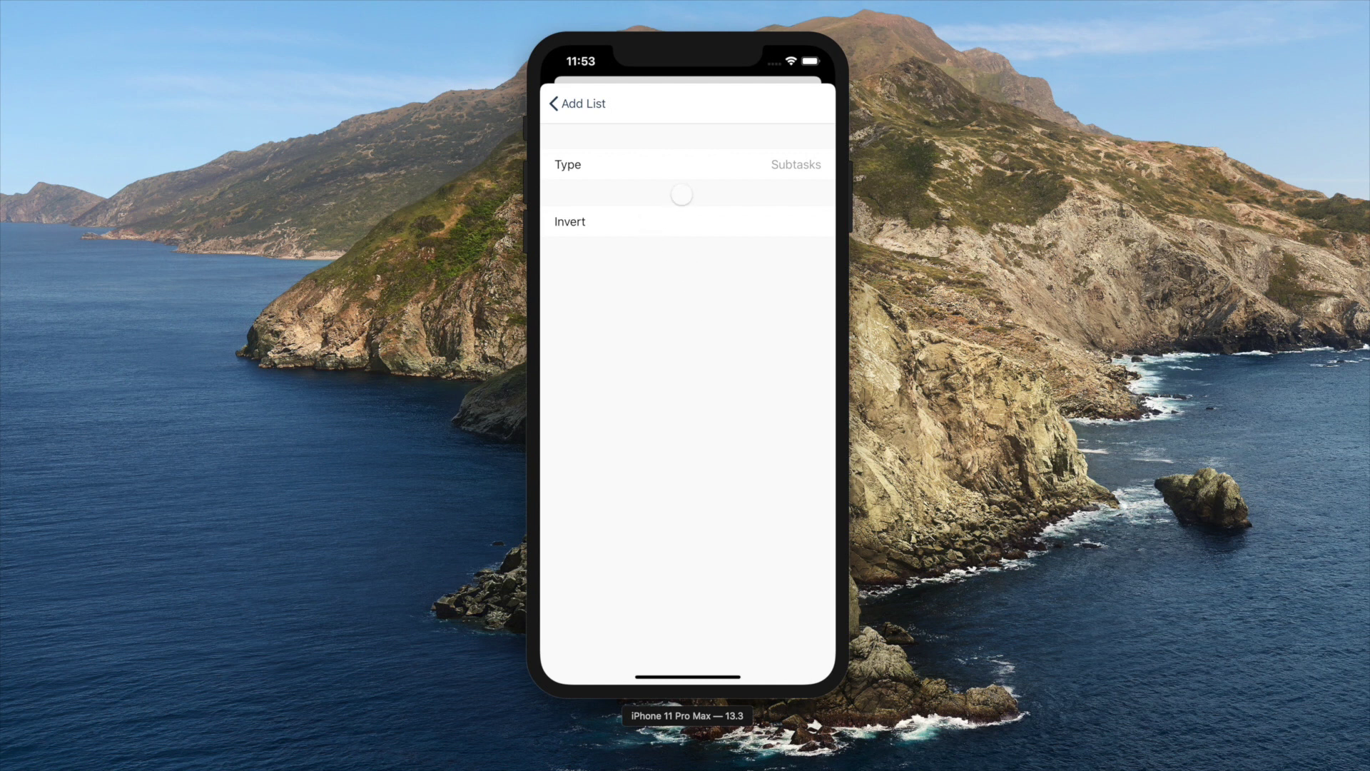
click(675, 171)
click(712, 594)
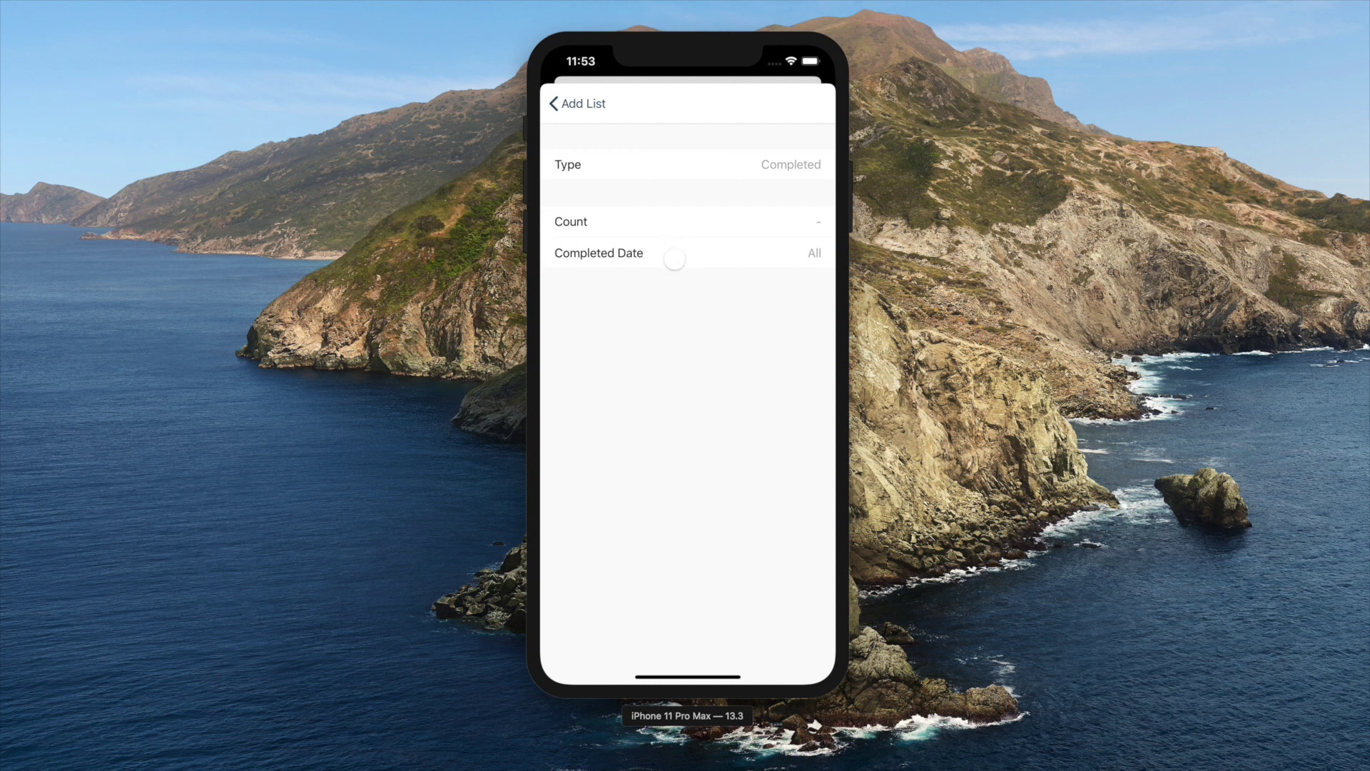
Step: Set the Completed Date range to 3 days and return to the Add List form
click(675, 259)
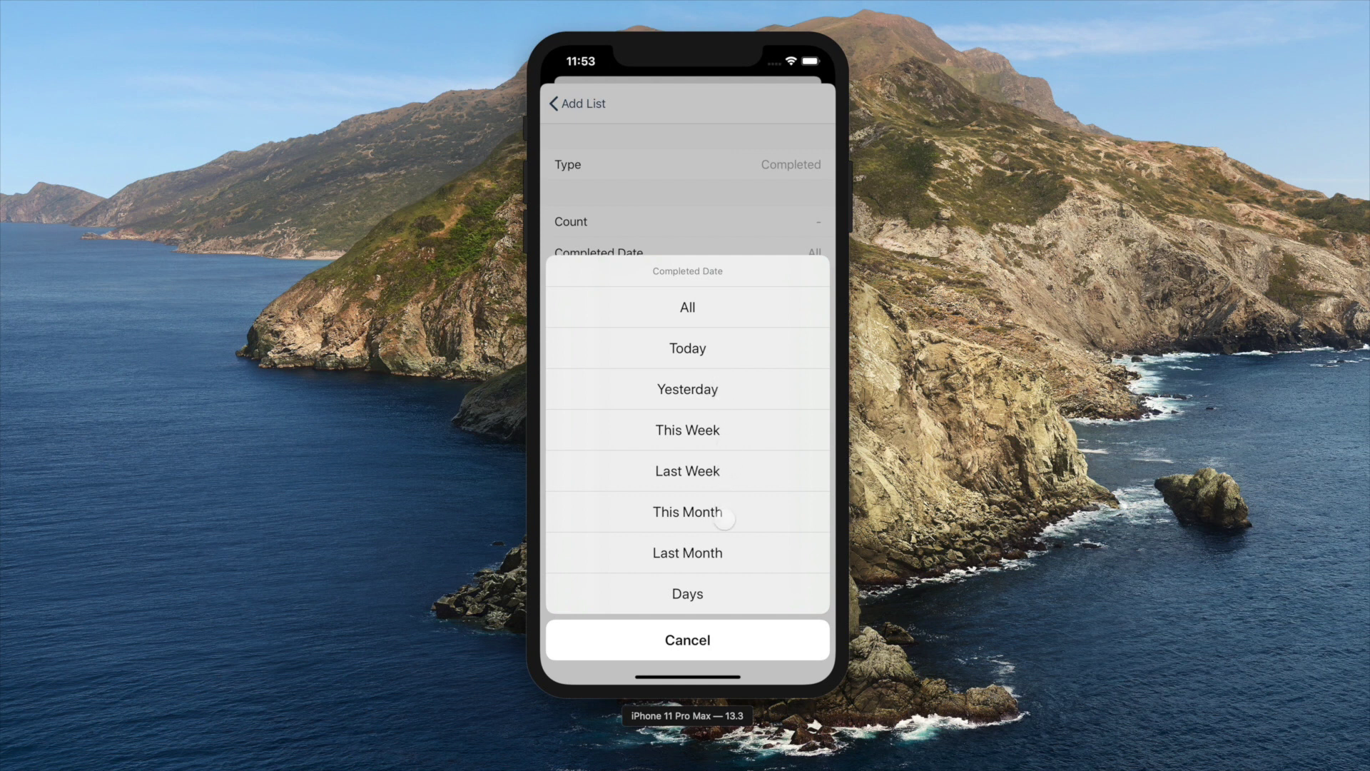
click(711, 591)
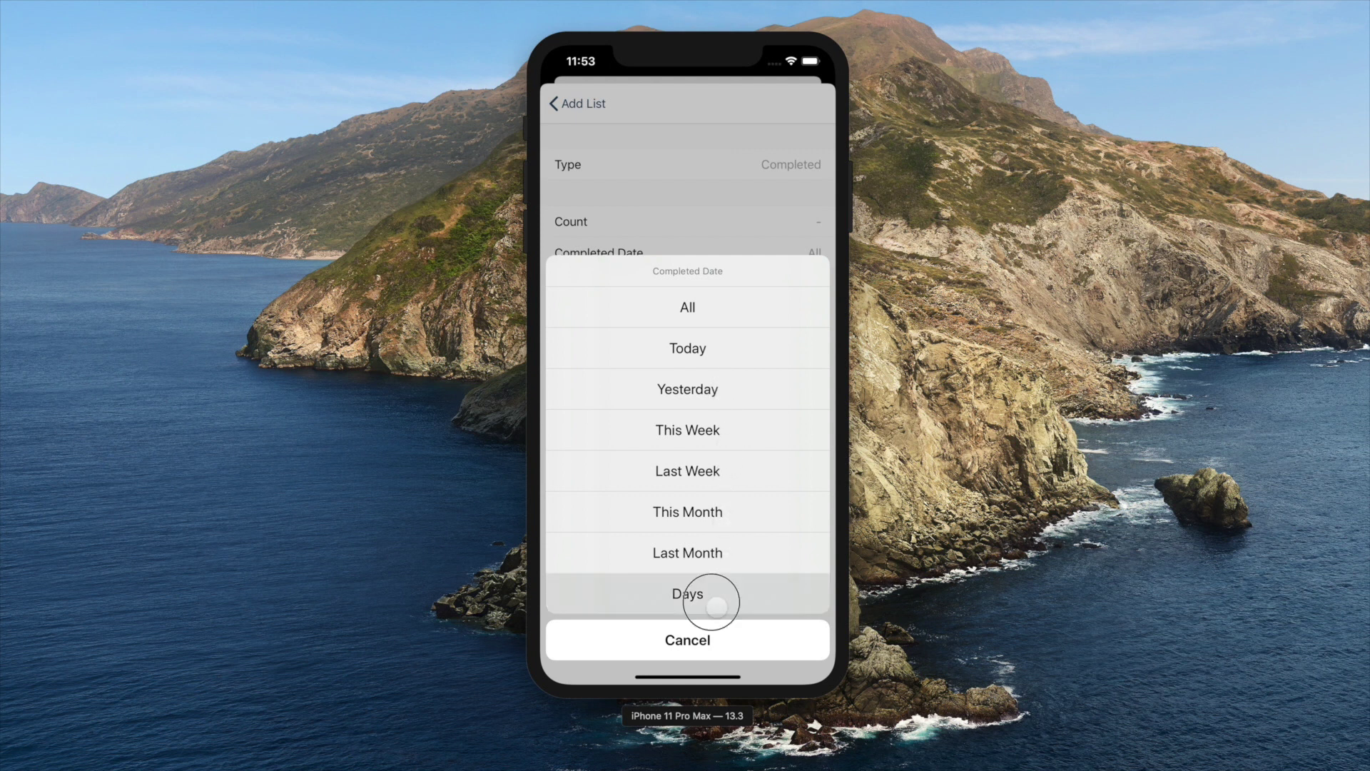
drag(702, 564, 700, 495)
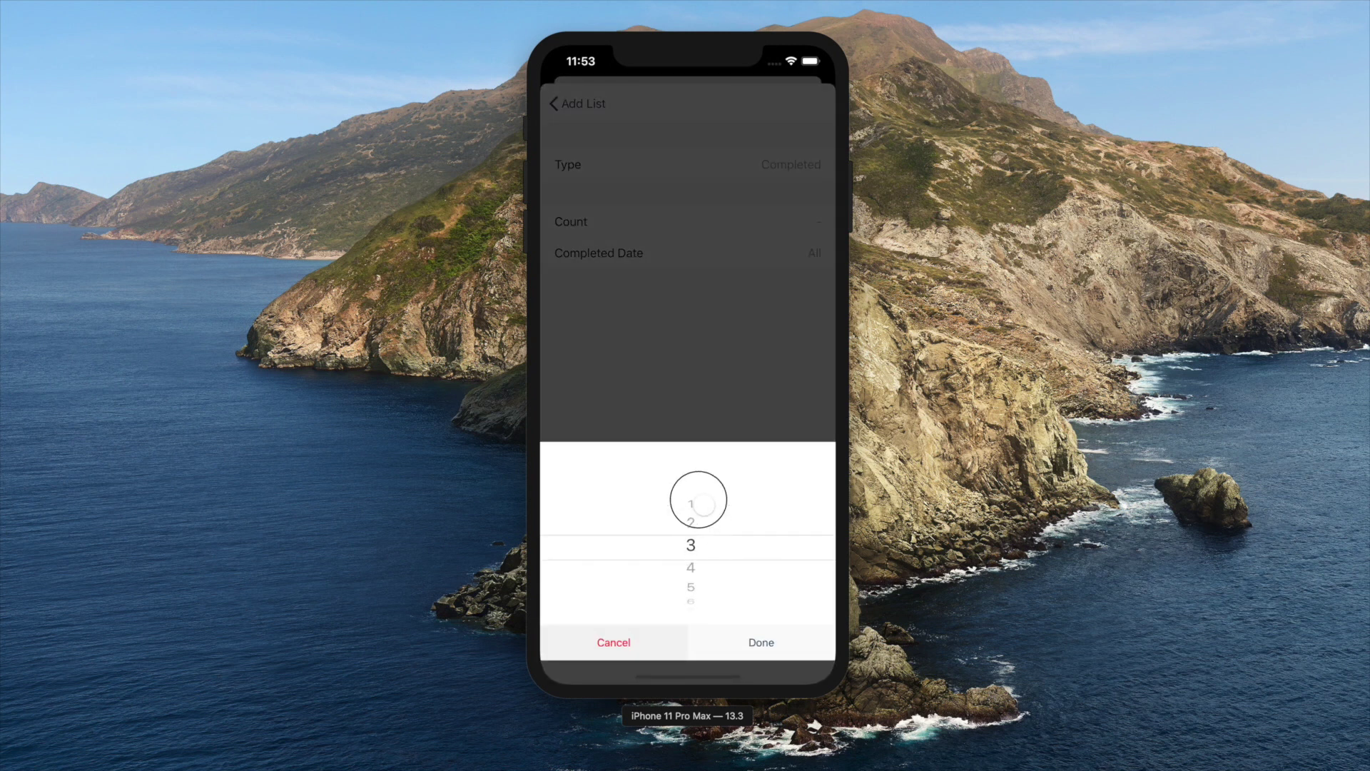
click(761, 639)
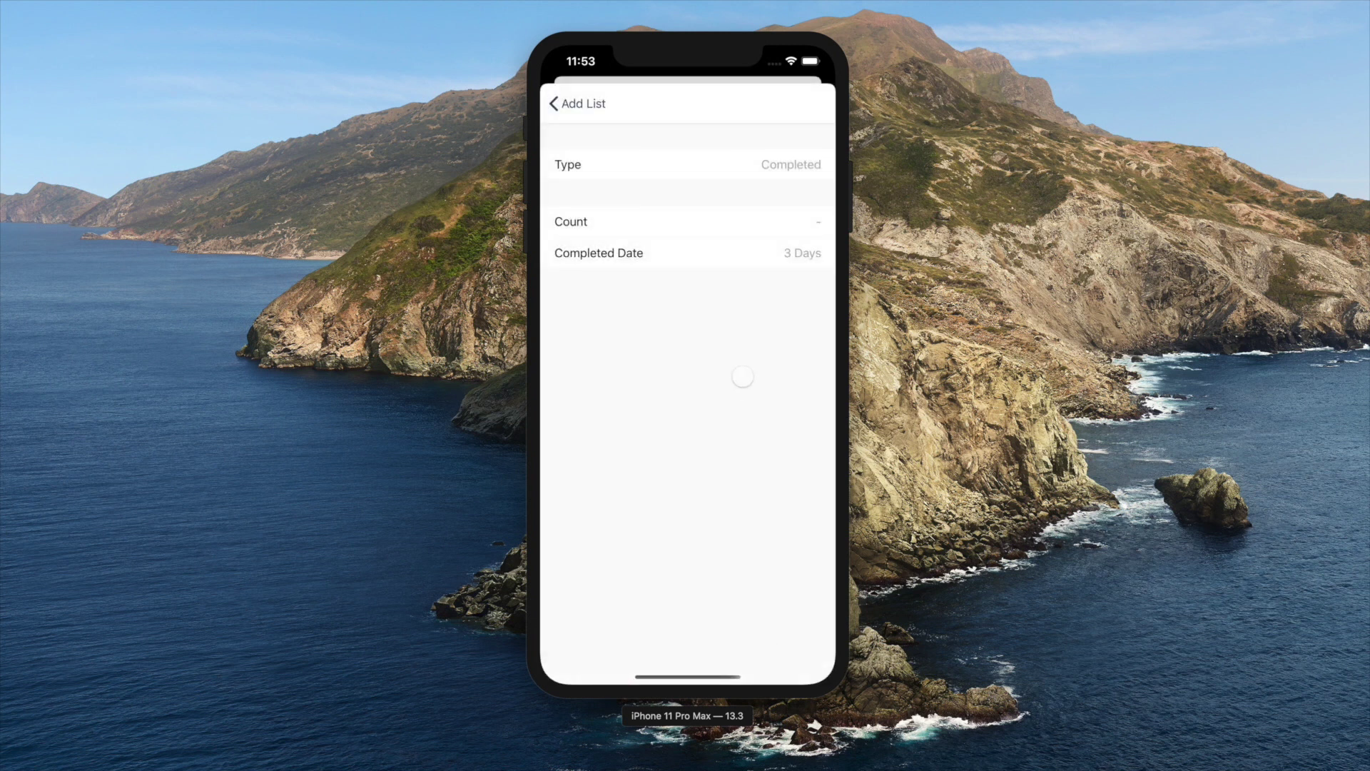
click(575, 103)
Step: Keep the Undated filter joined with OR at order of operations 1
click(698, 641)
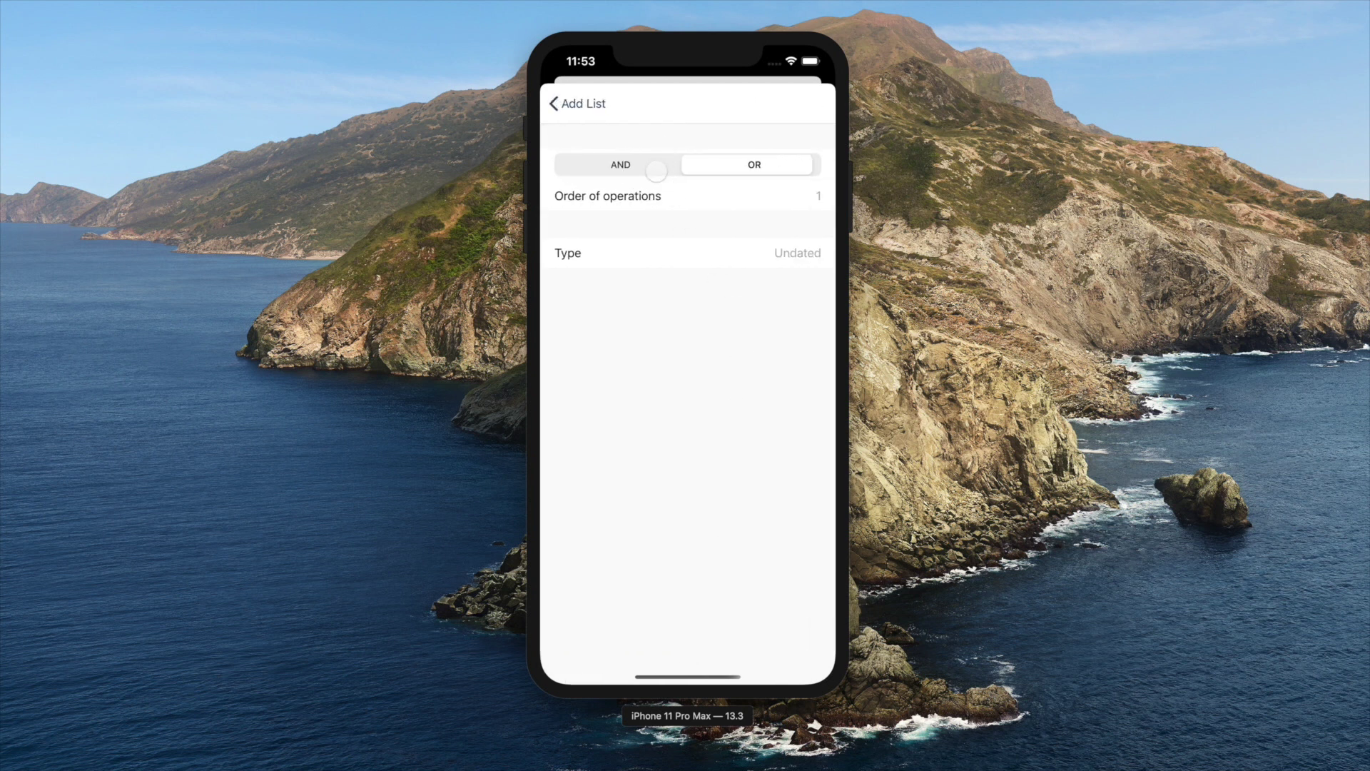
click(671, 169)
click(755, 166)
click(707, 205)
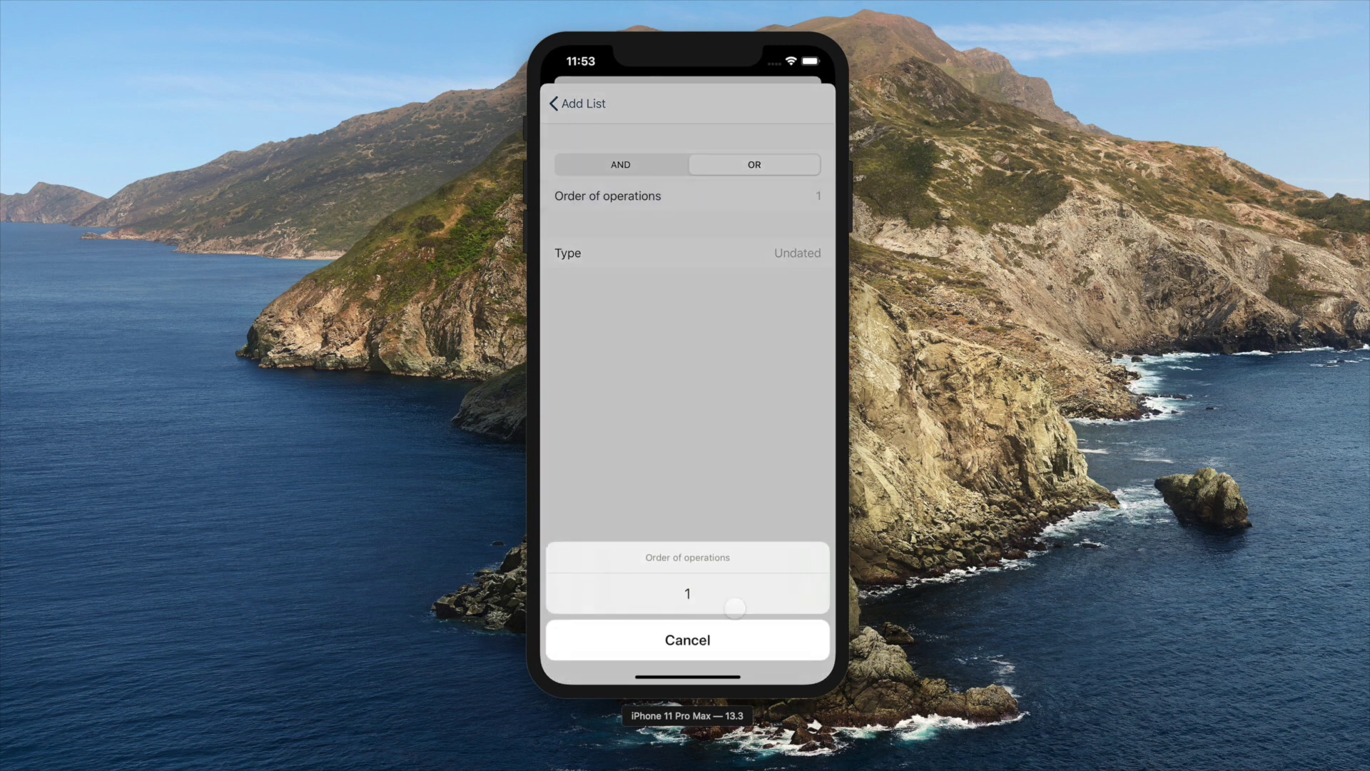
click(713, 589)
click(579, 103)
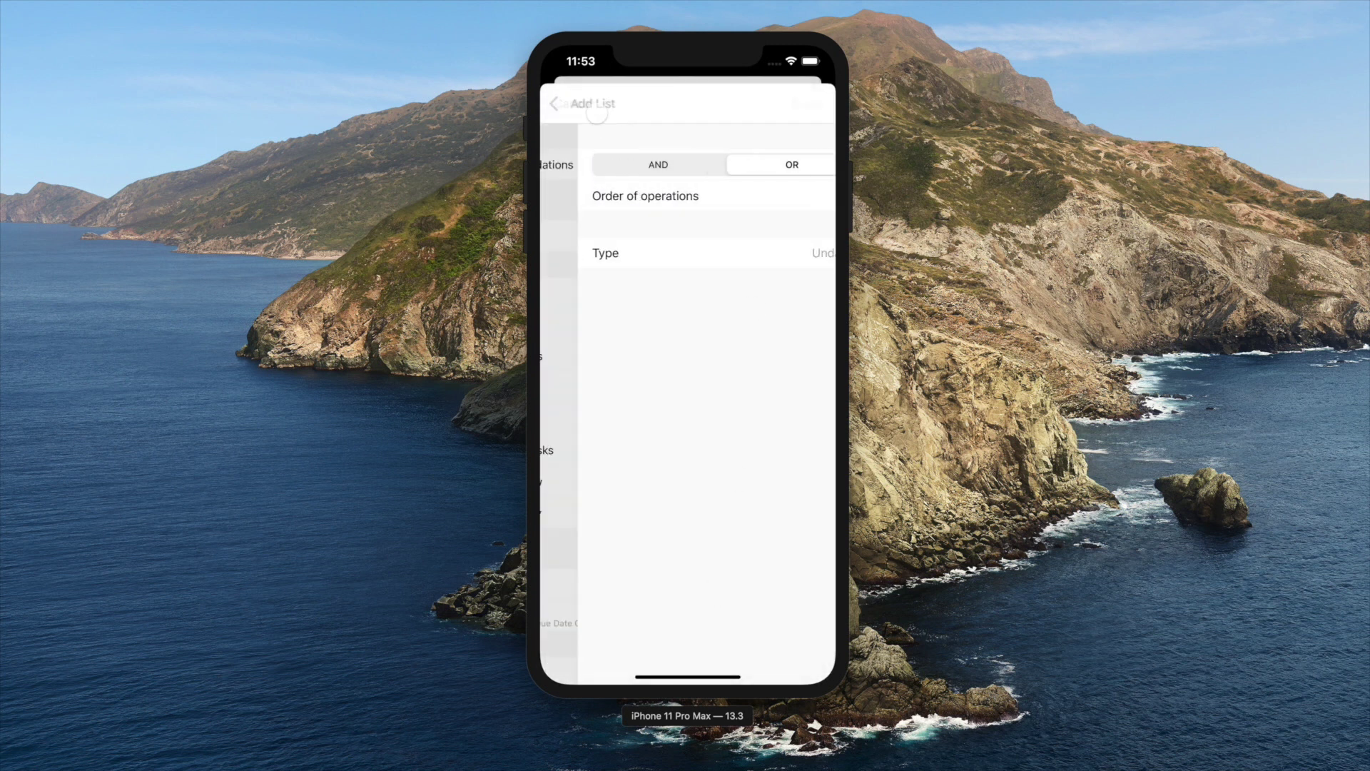
Step: Add an Alert filter with order of operations 1, joined with OR
drag(673, 577, 676, 520)
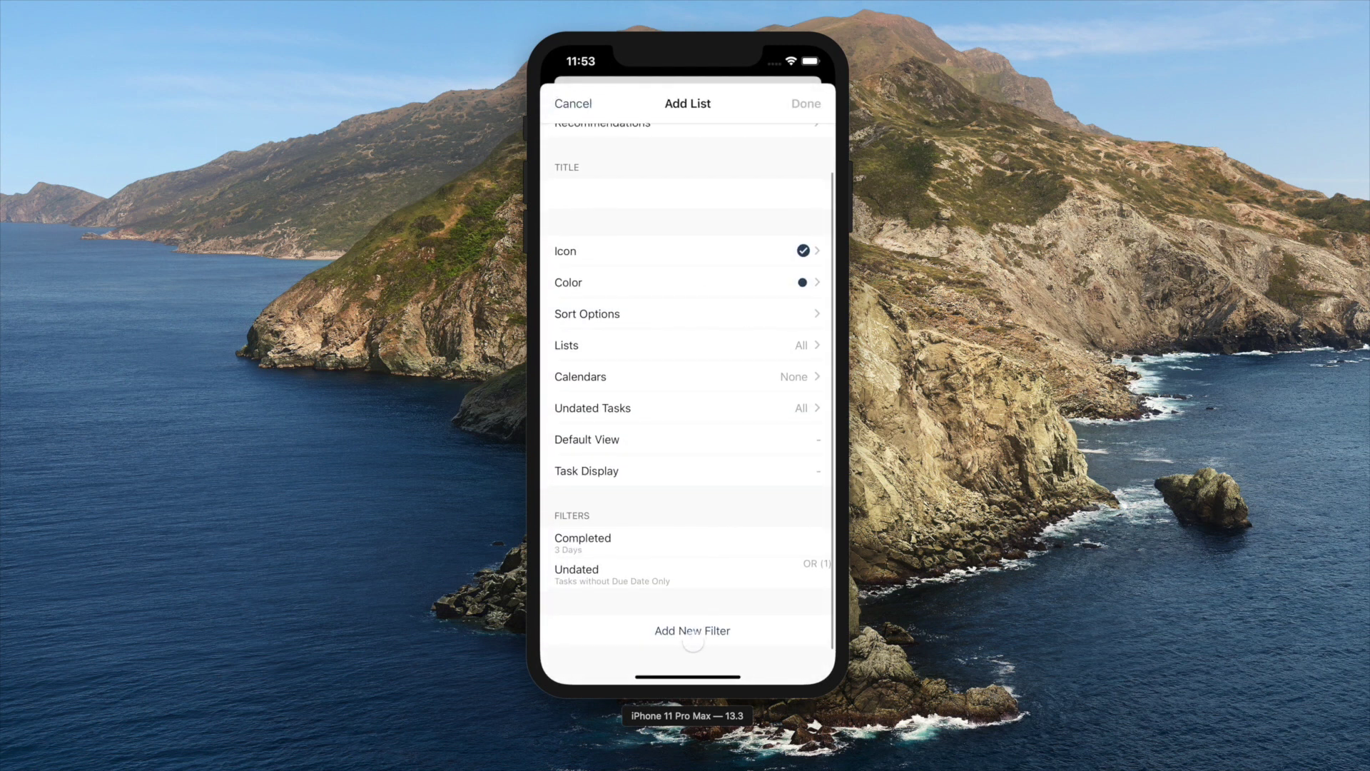
click(685, 635)
click(703, 196)
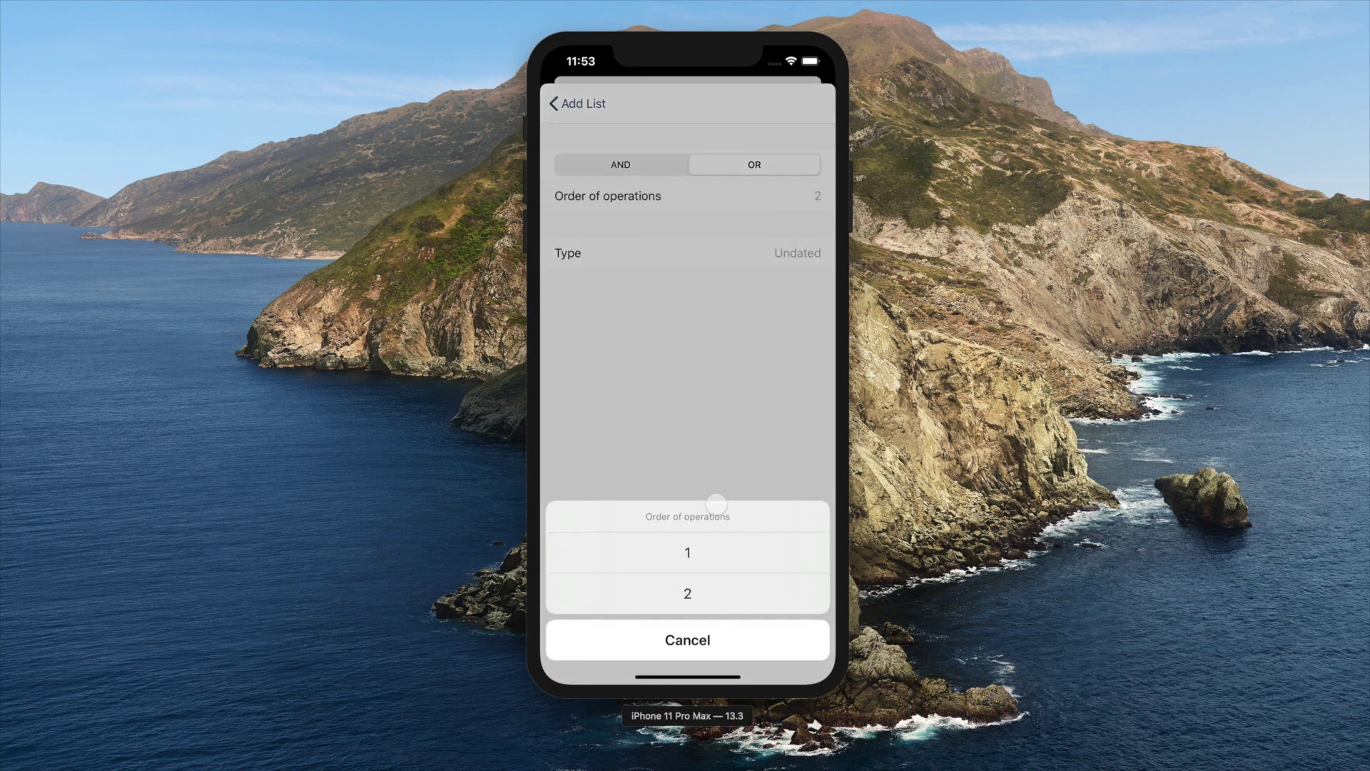
click(696, 556)
click(655, 164)
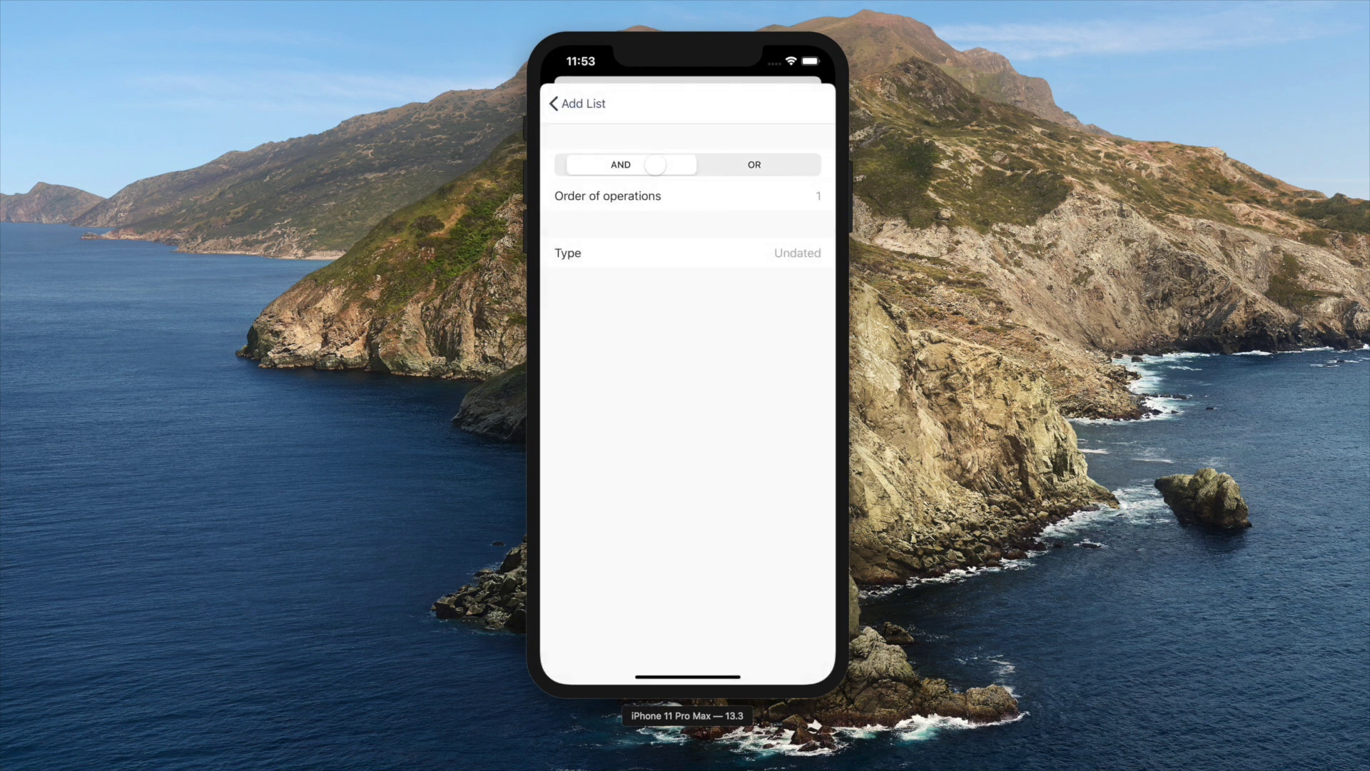
click(737, 169)
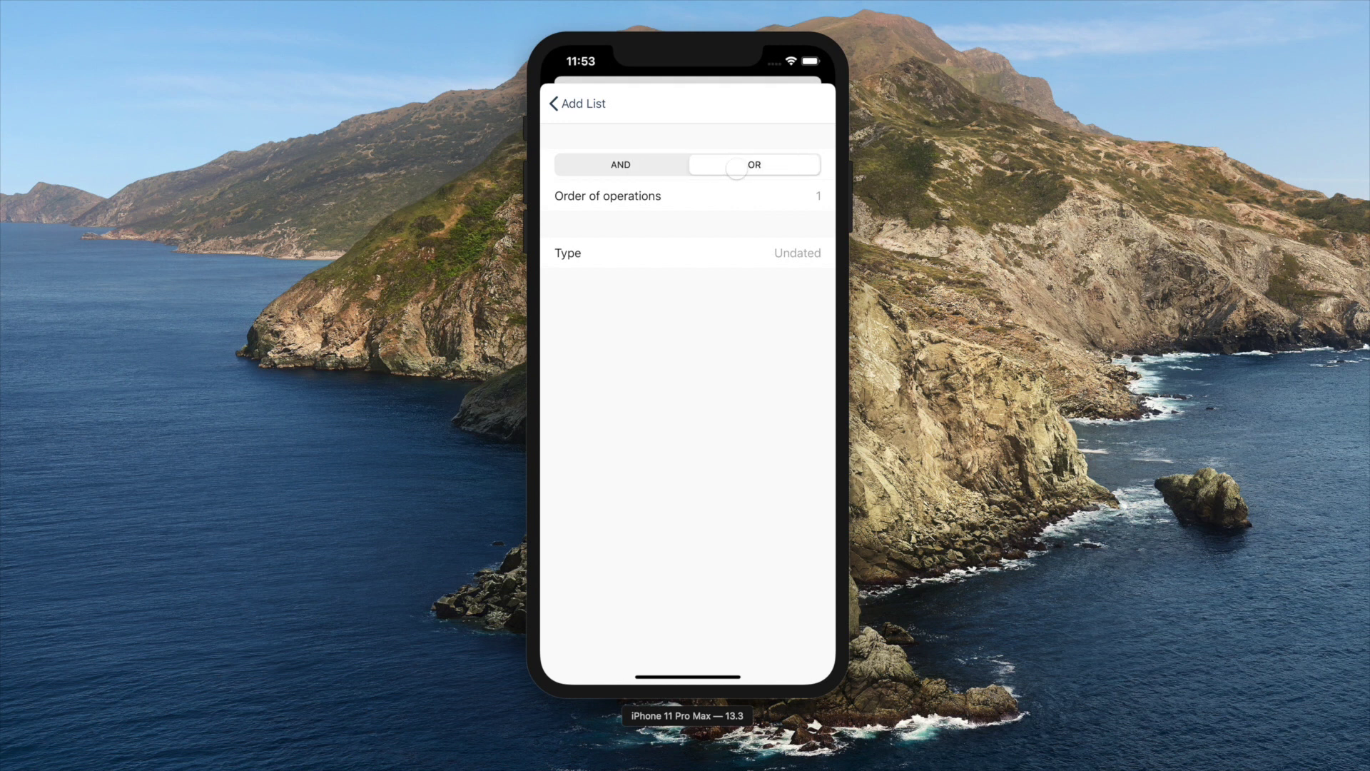
click(677, 251)
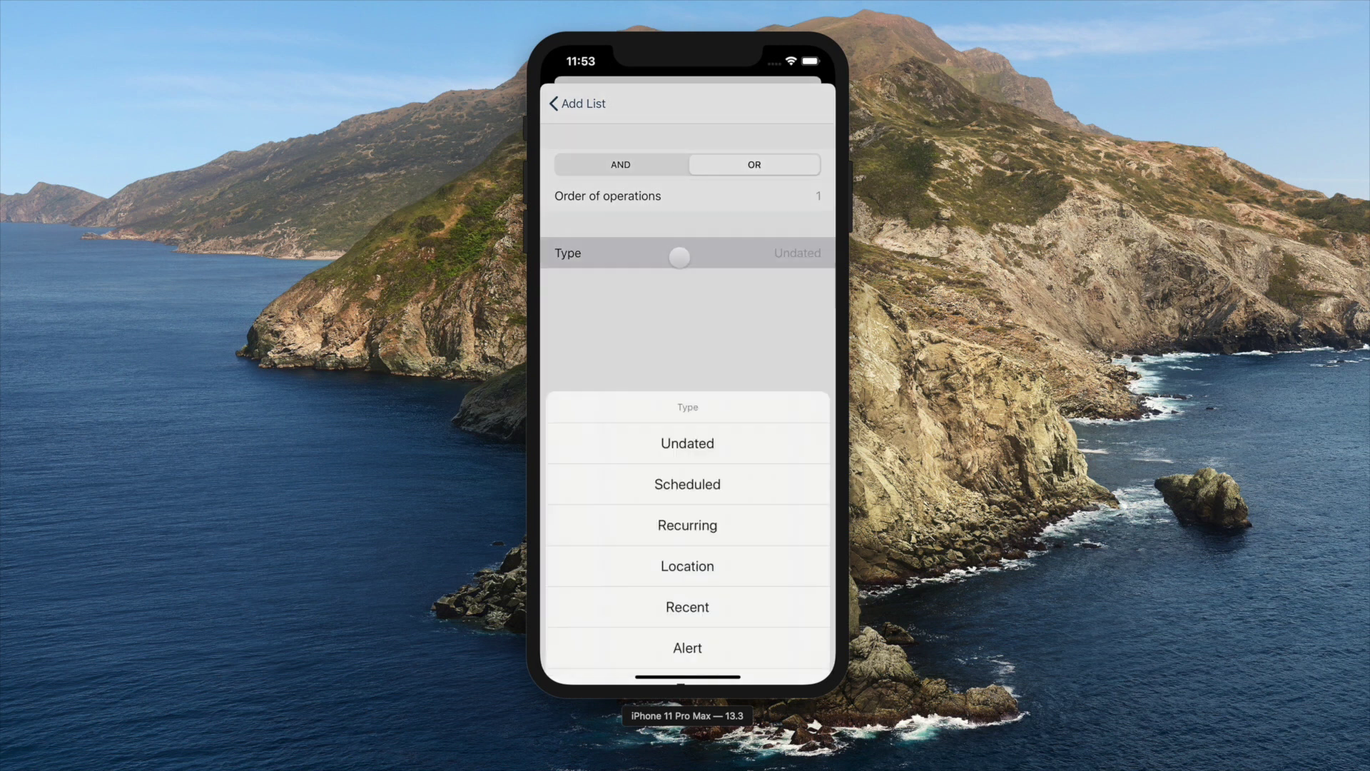
click(684, 430)
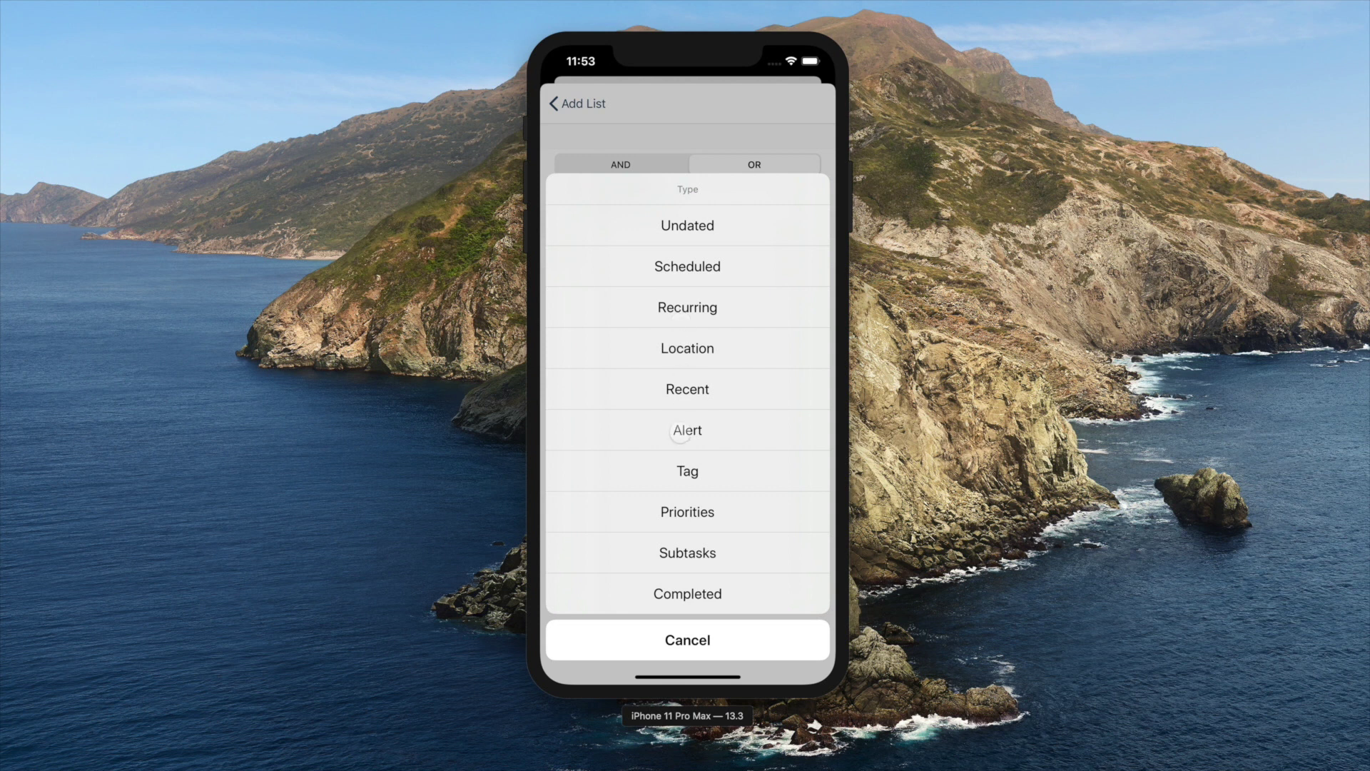
click(602, 112)
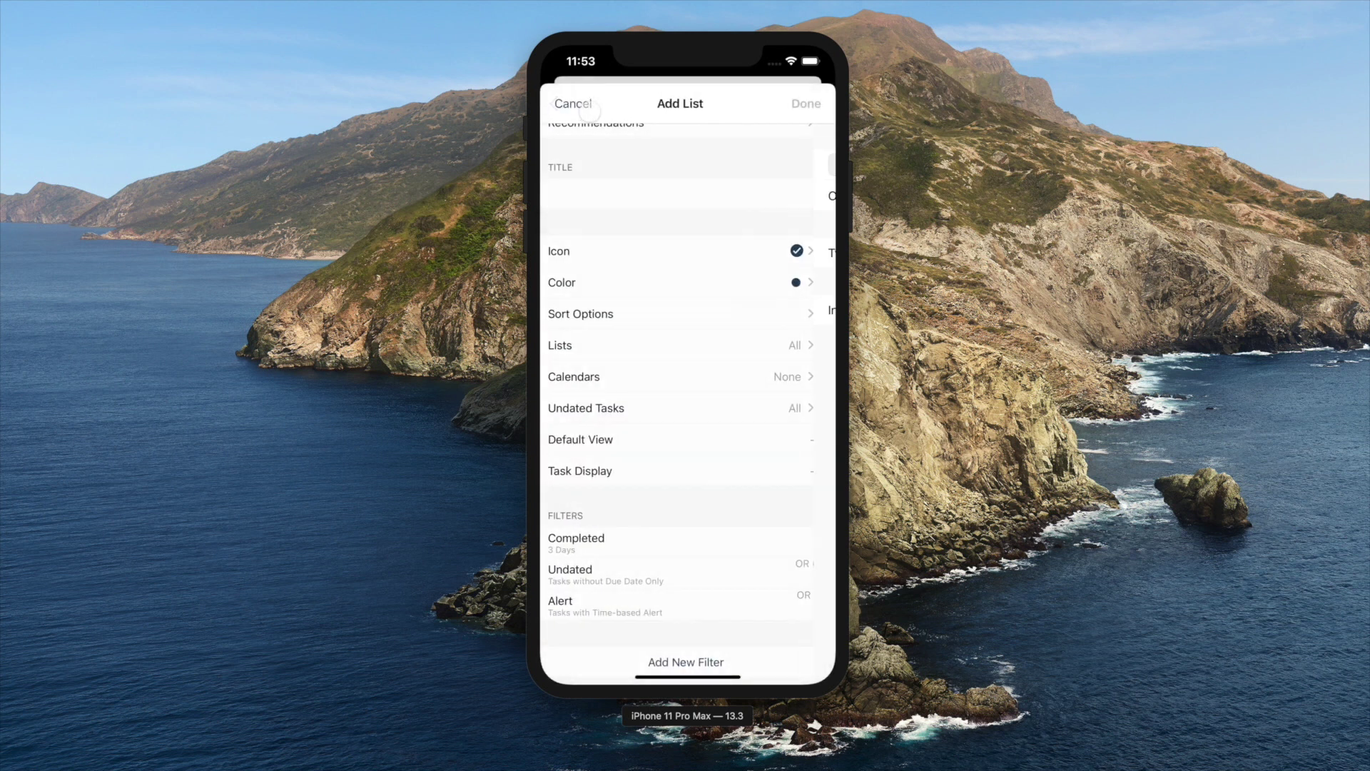
drag(657, 522, 657, 437)
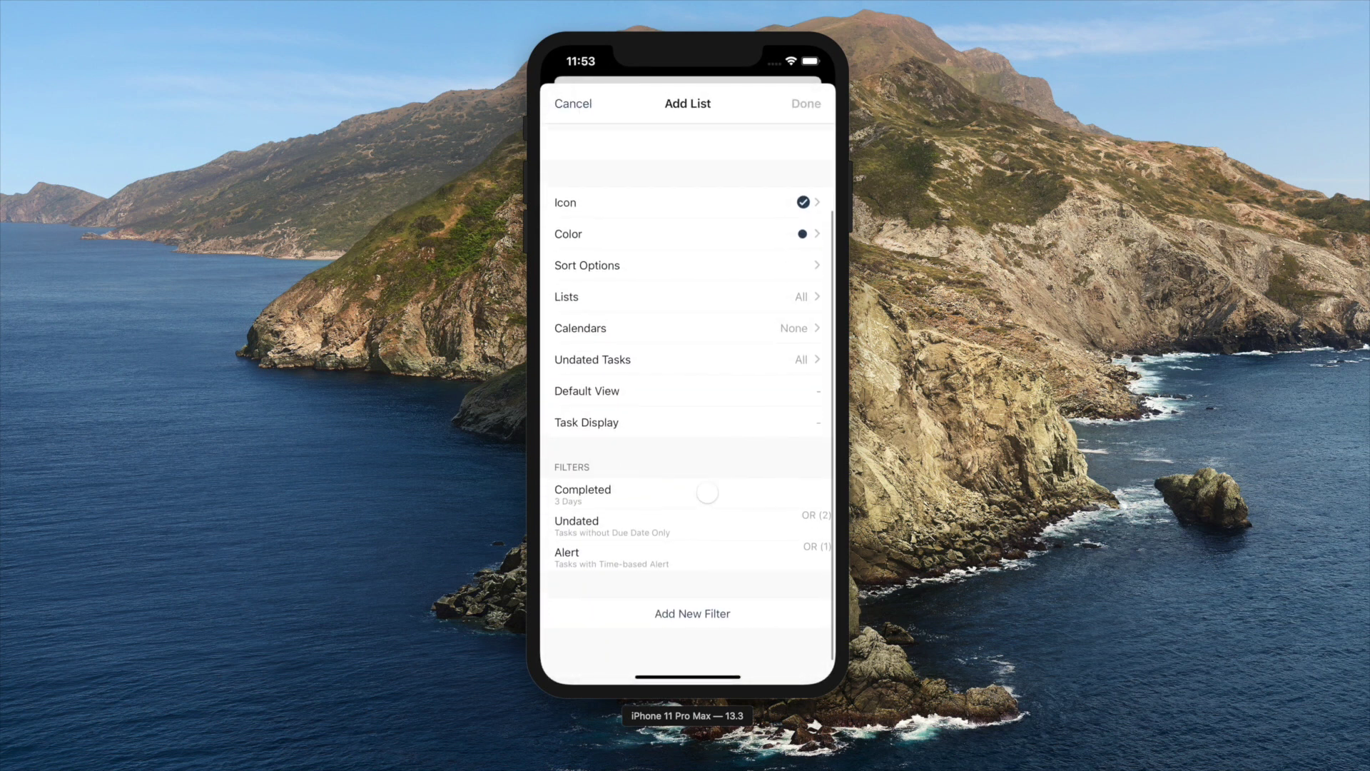